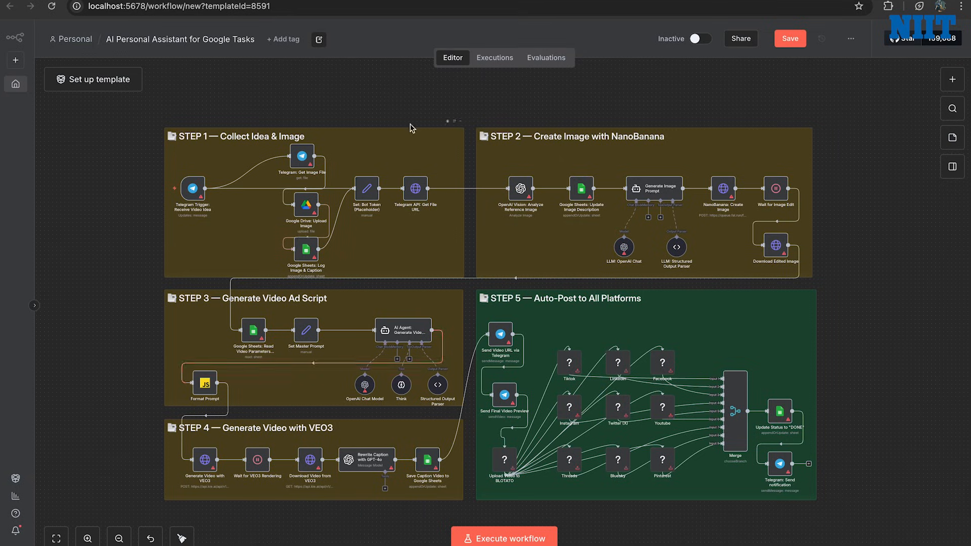
Open the full n8n template library through the featured templates on the workflows overview
{"action": "left_click", "coordinate": [62, 1]}
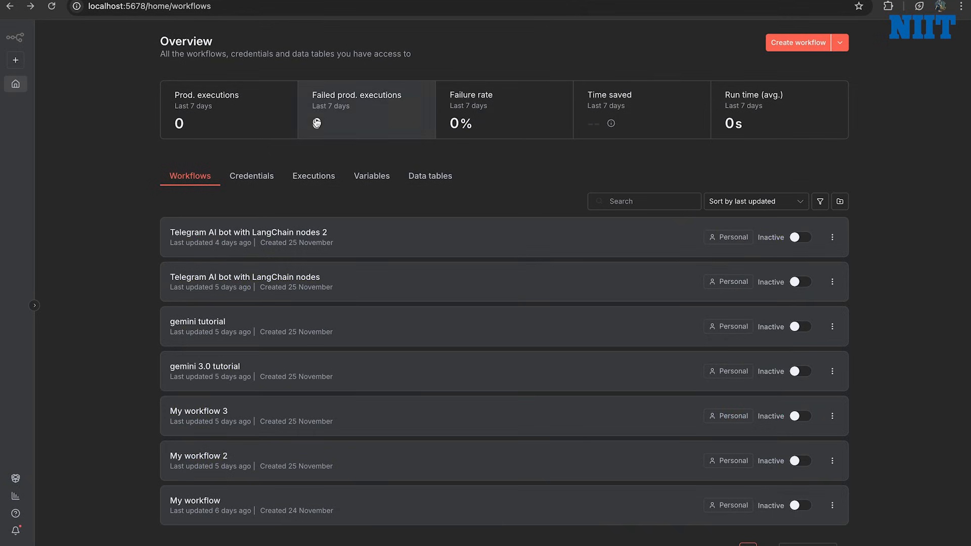
{"action": "scroll", "coordinate": [403, 251], "scroll_direction": "down", "scroll_amount": 1}
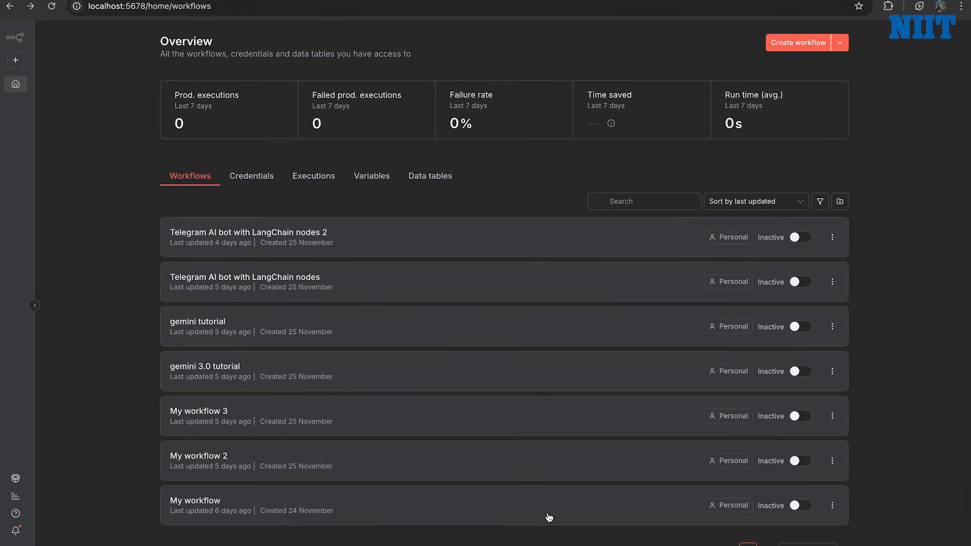
{"action": "left_click", "coordinate": [20, 479]}
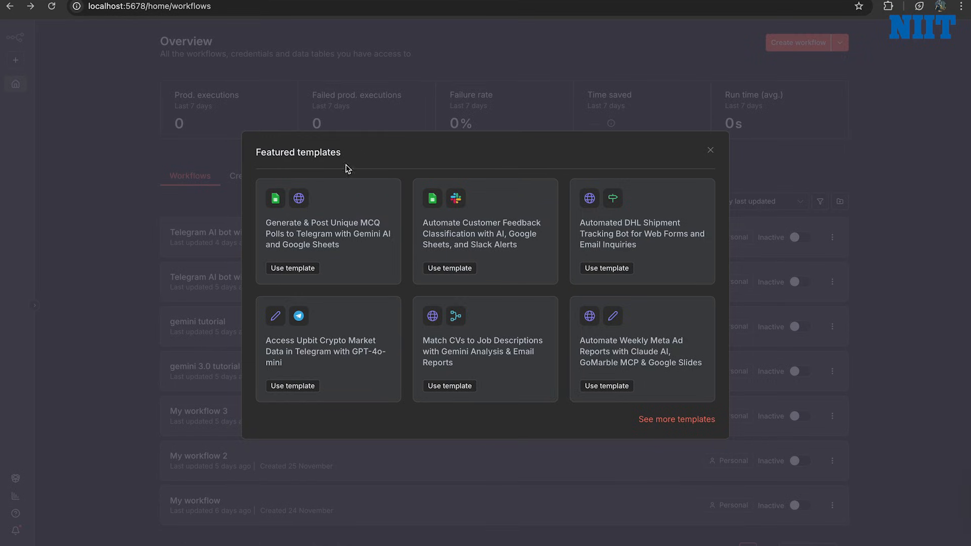
{"action": "left_click", "coordinate": [701, 421]}
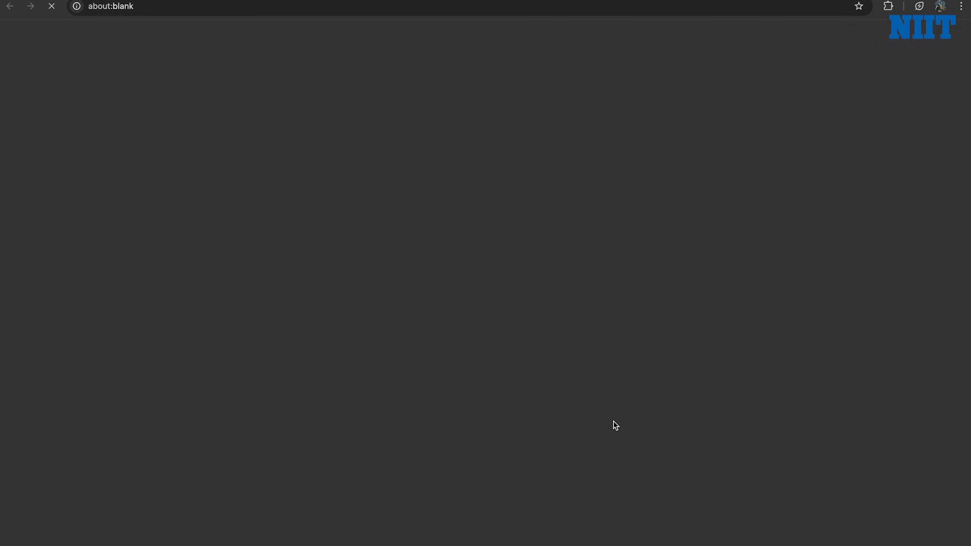
Search the workflow template library for "ai perosnal assistant for google tasks"
{"action": "scroll", "coordinate": [503, 338], "scroll_direction": "down", "scroll_amount": 4}
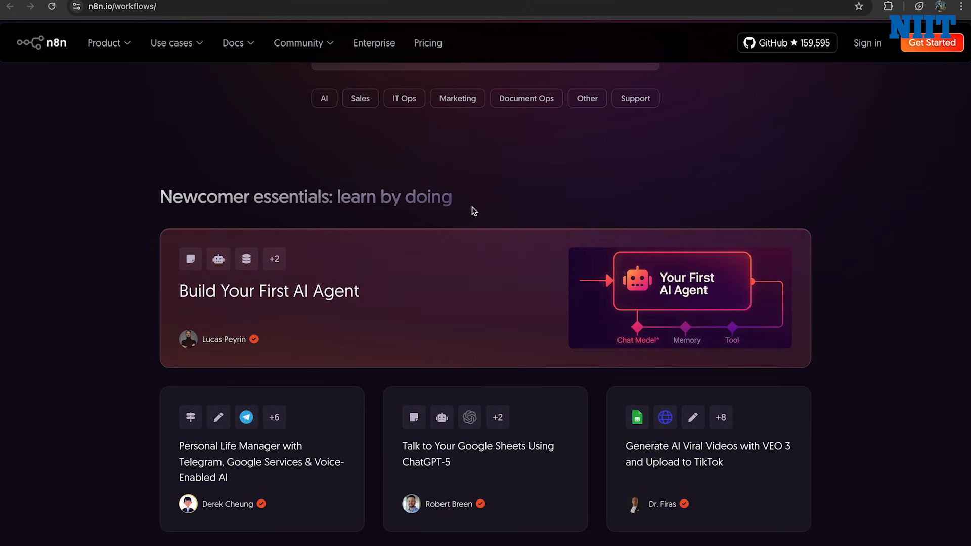
{"action": "scroll", "coordinate": [472, 212], "scroll_direction": "up", "scroll_amount": 4}
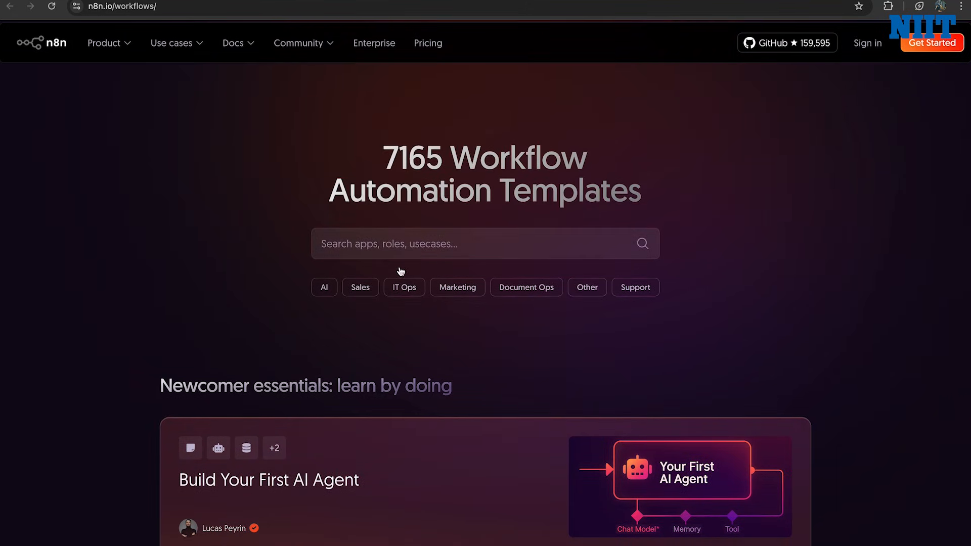
{"action": "scroll", "coordinate": [488, 308], "scroll_direction": "down", "scroll_amount": 1}
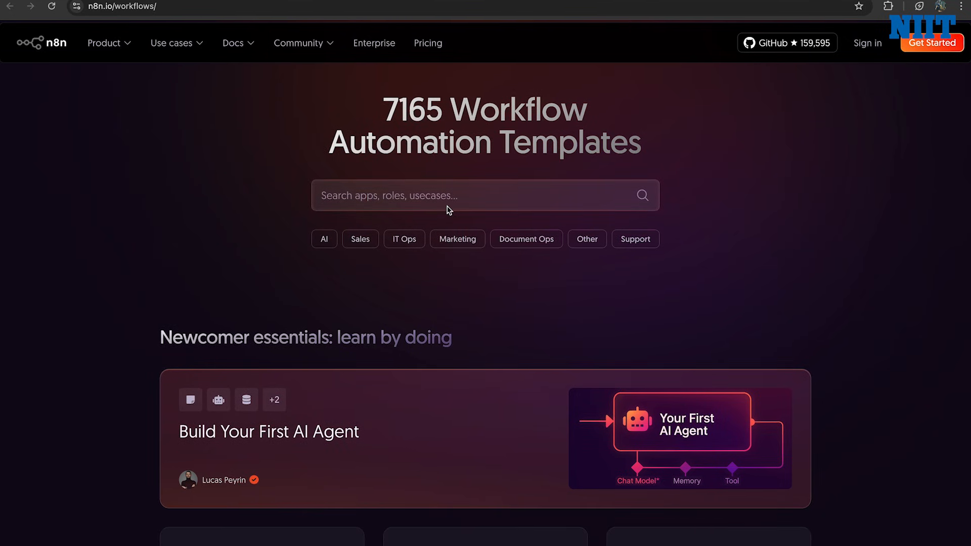
{"action": "left_click", "coordinate": [450, 198]}
{"action": "type", "text": "ai "}
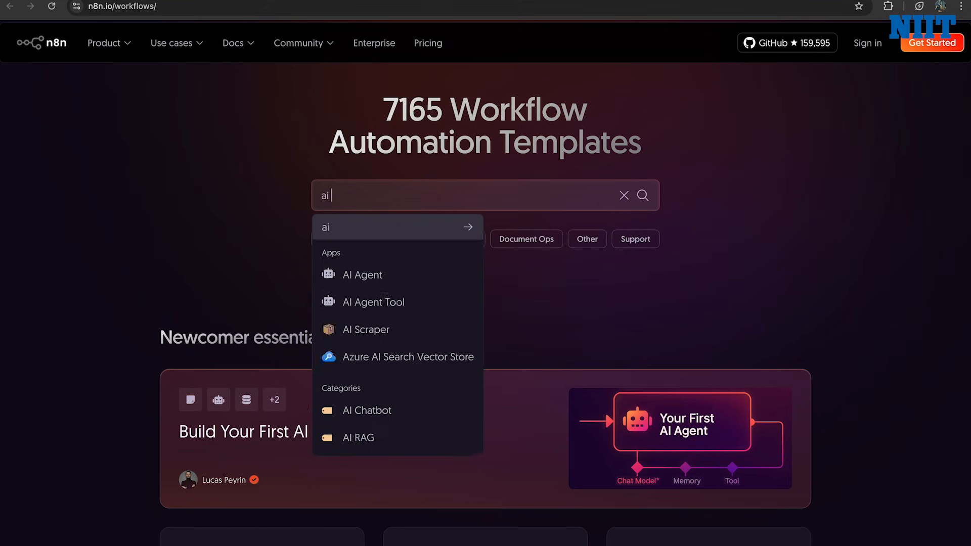
{"action": "type", "text": "perosnal assi"}
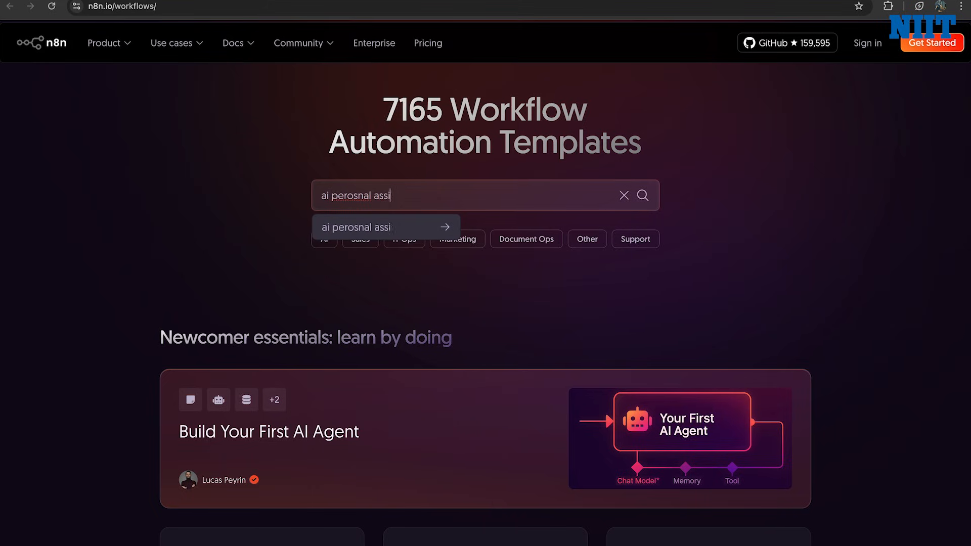
{"action": "type", "text": "stant for google"}
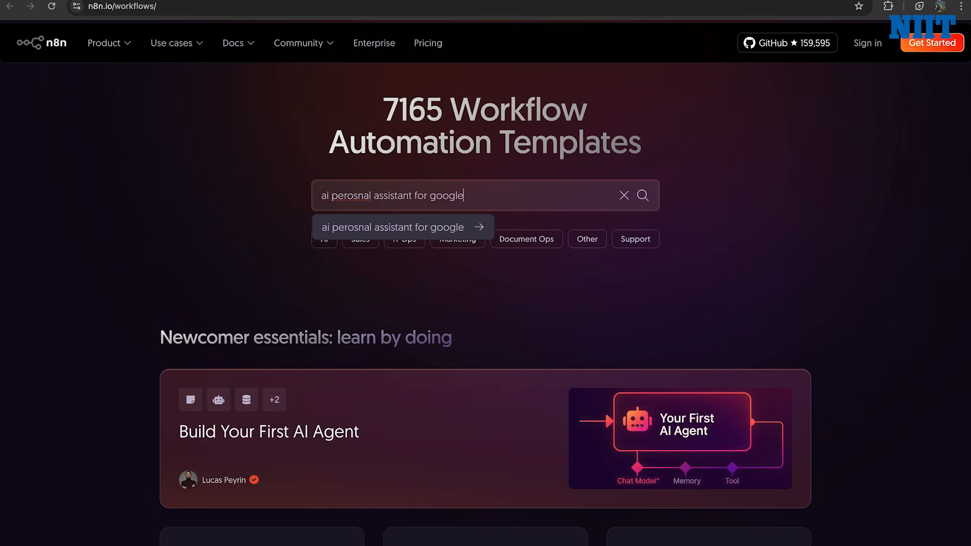
{"action": "type", "text": " tasks"}
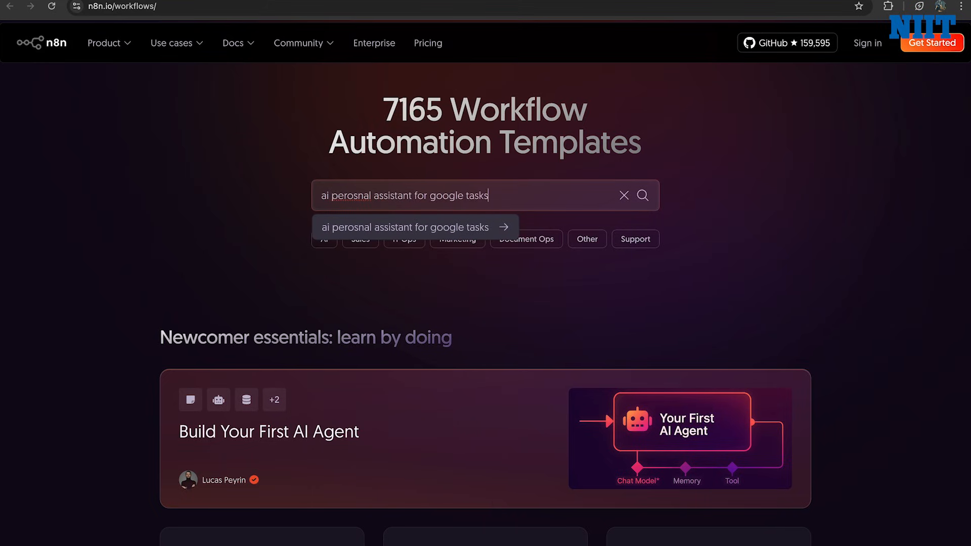
{"action": "left_click", "coordinate": [642, 195]}
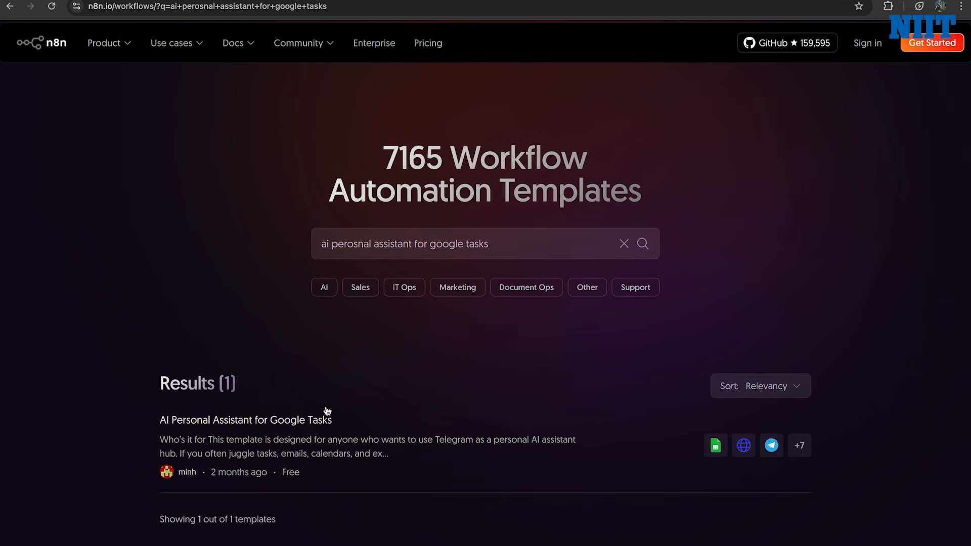
Open the AI Personal Assistant for Google Tasks template and import it to the localhost:5678 self-hosted instance
{"action": "scroll", "coordinate": [363, 335], "scroll_direction": "down", "scroll_amount": 2}
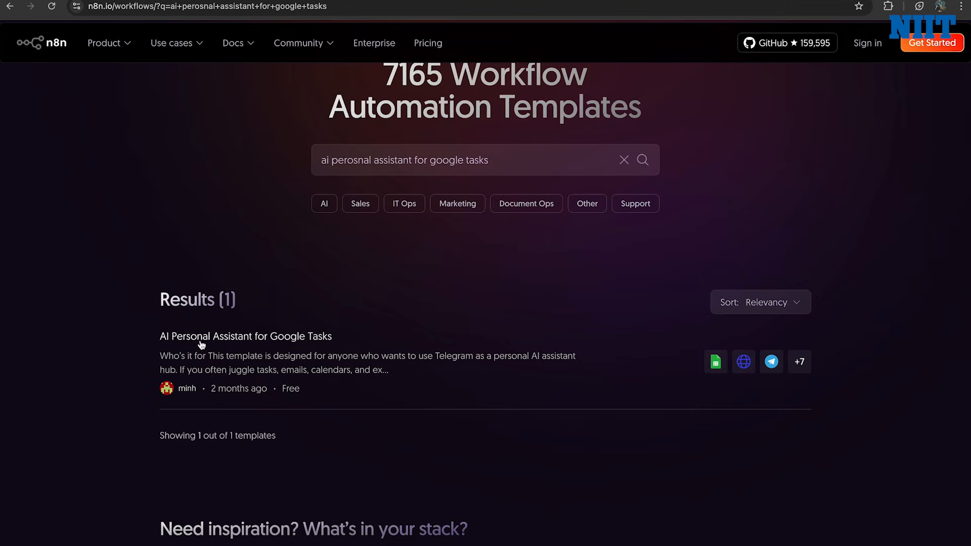
{"action": "left_click", "coordinate": [412, 352]}
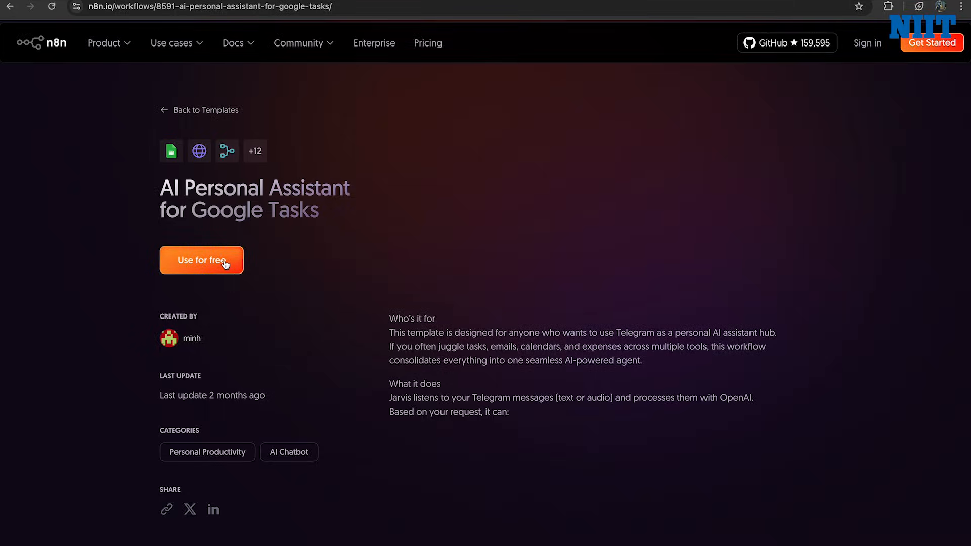
{"action": "left_click", "coordinate": [219, 262]}
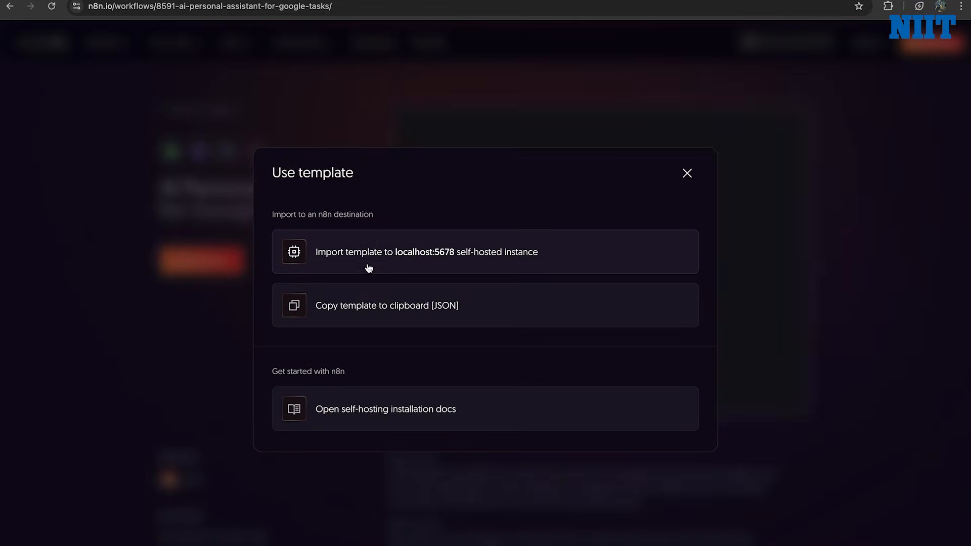
{"action": "left_click", "coordinate": [369, 268]}
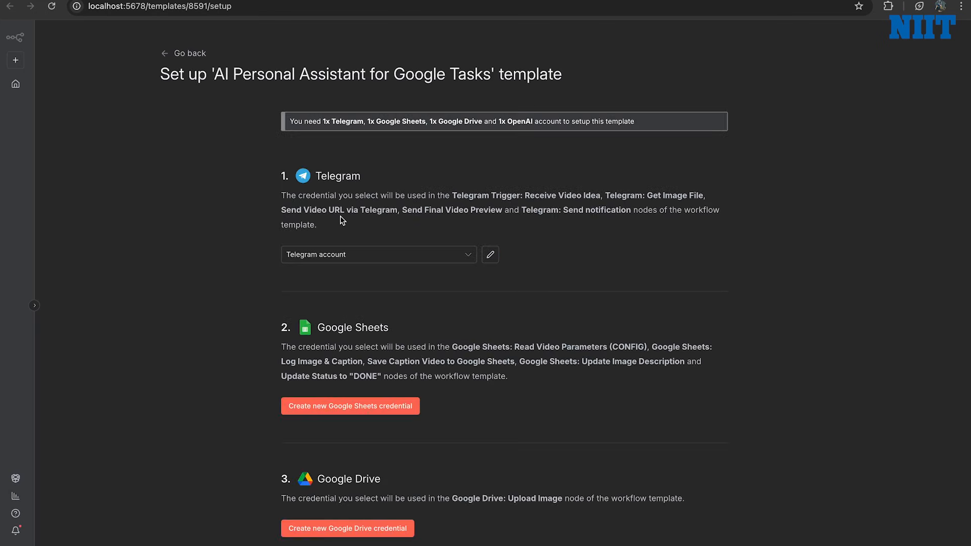
Review the Telegram, Google Sheets, Google Drive and OpenAI credential requirements and skip the template's credential setup
{"action": "scroll", "coordinate": [386, 276], "scroll_direction": "down", "scroll_amount": 1}
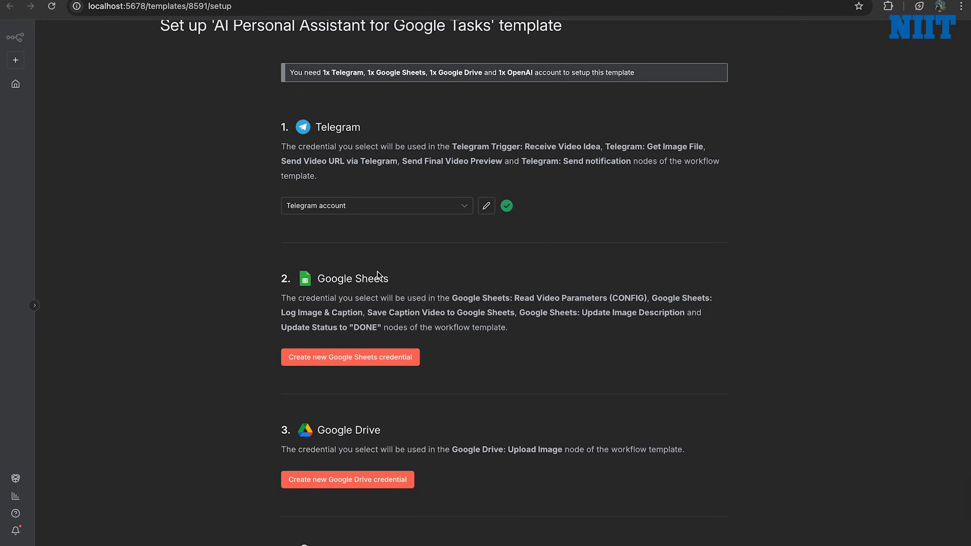
{"action": "scroll", "coordinate": [379, 276], "scroll_direction": "down", "scroll_amount": 2}
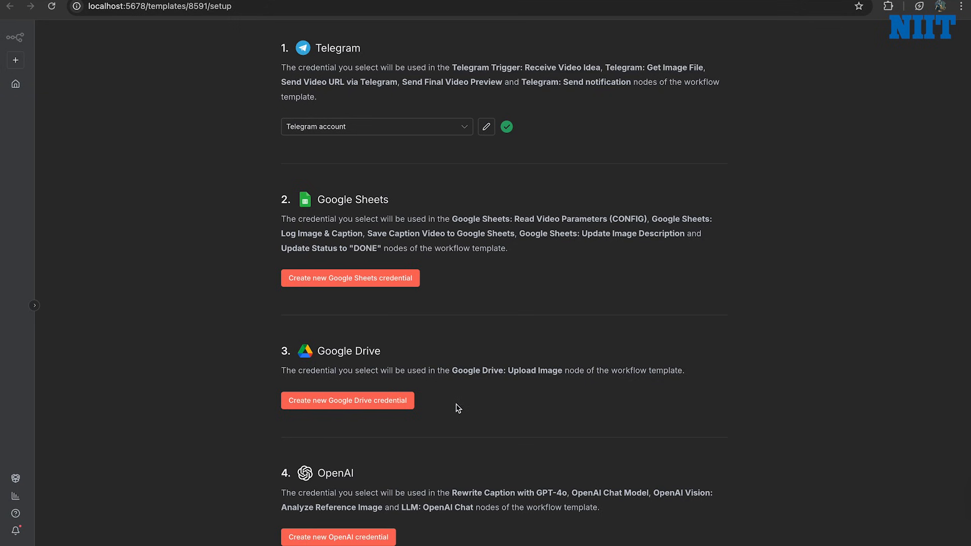
{"action": "scroll", "coordinate": [455, 399], "scroll_direction": "down", "scroll_amount": 2}
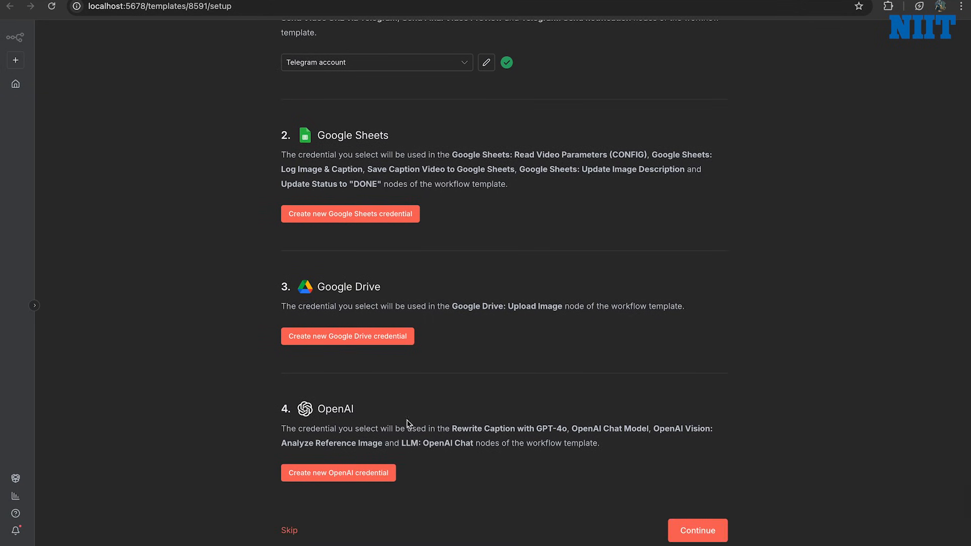
{"action": "scroll", "coordinate": [361, 461], "scroll_direction": "up", "scroll_amount": 1}
{"action": "scroll", "coordinate": [361, 460], "scroll_direction": "up", "scroll_amount": 3}
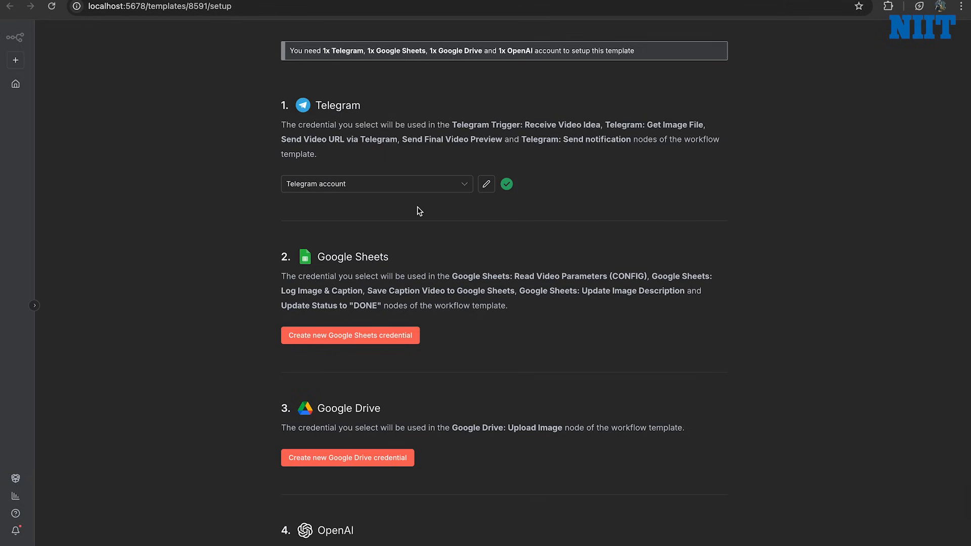
{"action": "scroll", "coordinate": [419, 211], "scroll_direction": "down", "scroll_amount": 3}
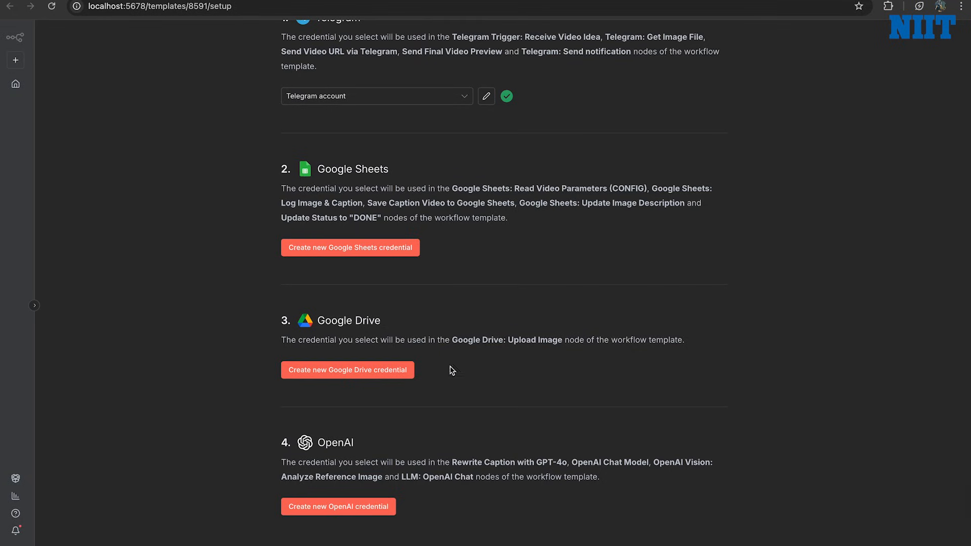
{"action": "scroll", "coordinate": [455, 112], "scroll_direction": "up", "scroll_amount": 4}
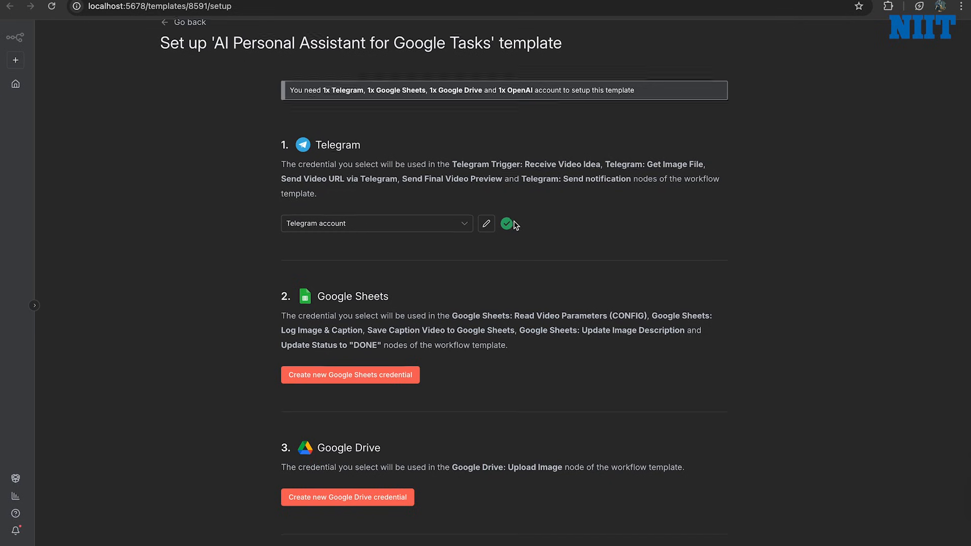
{"action": "scroll", "coordinate": [515, 225], "scroll_direction": "down", "scroll_amount": 4}
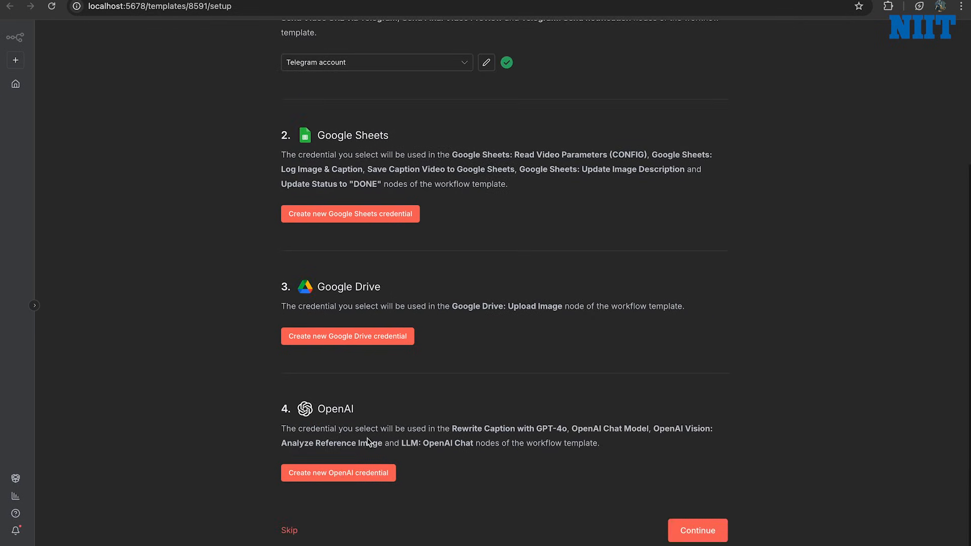
{"action": "left_click", "coordinate": [289, 531]}
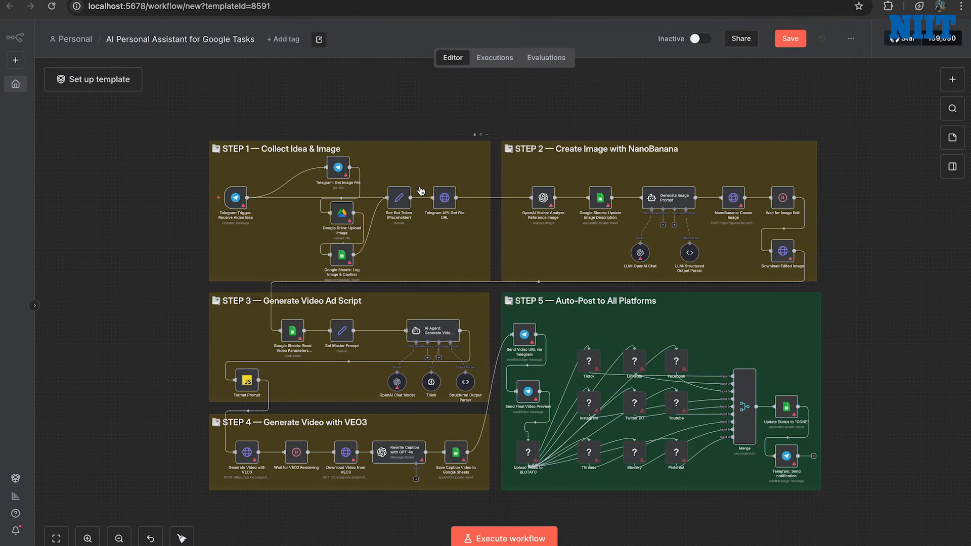
Examine the imported workflow's five stages, from Collect Idea & Image through Auto-Post to All Platforms
{"action": "scroll", "coordinate": [419, 191], "scroll_direction": "up", "scroll_amount": 3}
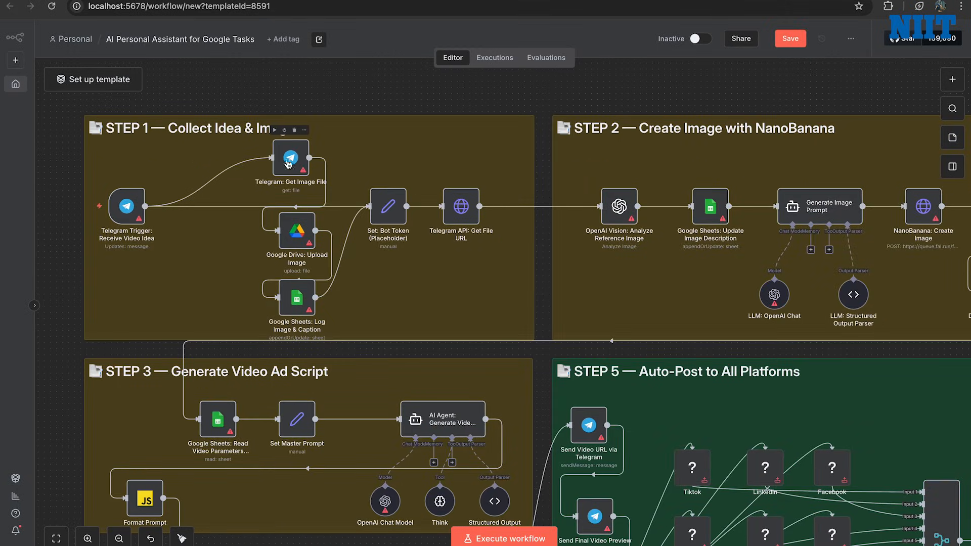
{"action": "scroll", "coordinate": [484, 258], "scroll_direction": "right", "scroll_amount": 1}
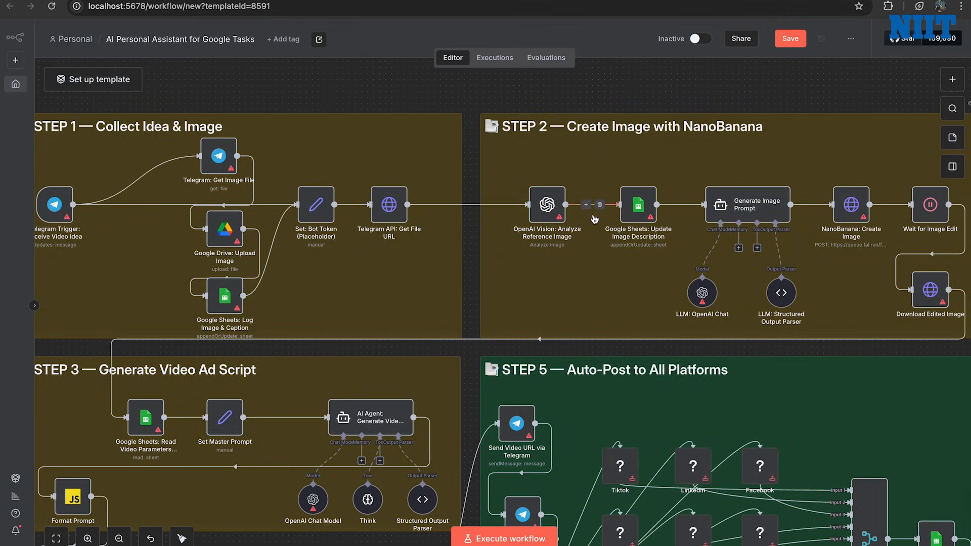
{"action": "scroll", "coordinate": [595, 219], "scroll_direction": "down", "scroll_amount": 1}
{"action": "scroll", "coordinate": [595, 219], "scroll_direction": "left", "scroll_amount": 1}
{"action": "scroll", "coordinate": [595, 219], "scroll_direction": "down", "scroll_amount": 2}
{"action": "scroll", "coordinate": [595, 219], "scroll_direction": "left", "scroll_amount": 1}
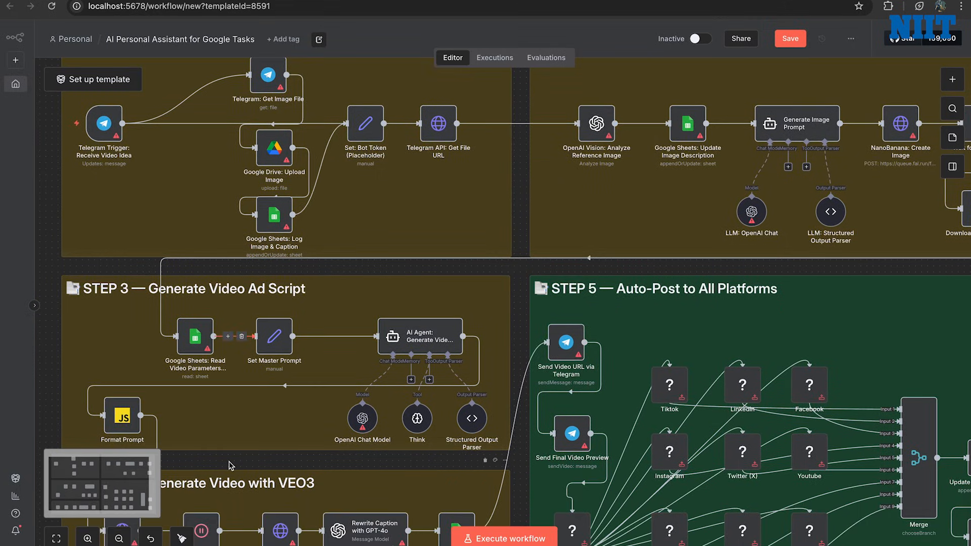
{"action": "scroll", "coordinate": [231, 467], "scroll_direction": "down", "scroll_amount": 1}
{"action": "scroll", "coordinate": [281, 501], "scroll_direction": "down", "scroll_amount": 1}
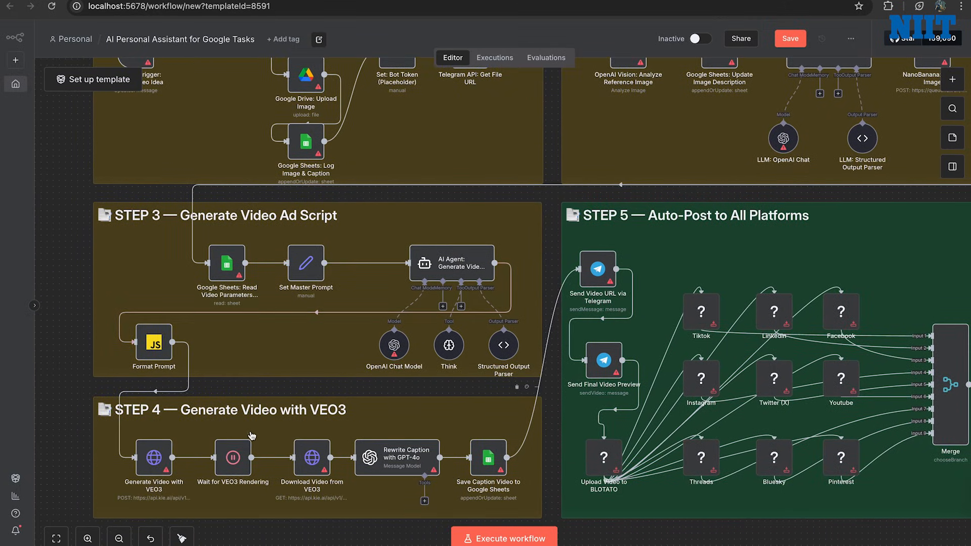
{"action": "scroll", "coordinate": [683, 362], "scroll_direction": "right", "scroll_amount": 3}
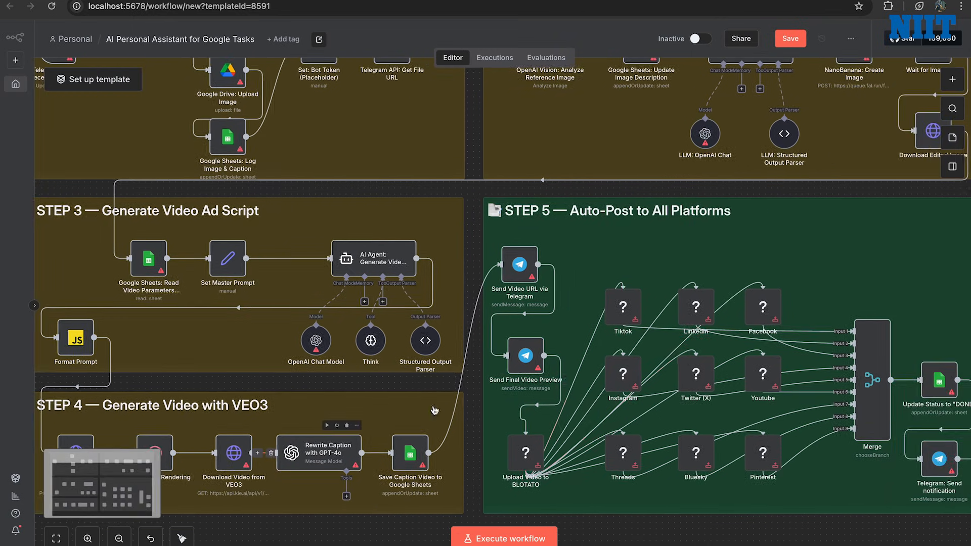
{"action": "scroll", "coordinate": [683, 362], "scroll_direction": "right", "scroll_amount": 3}
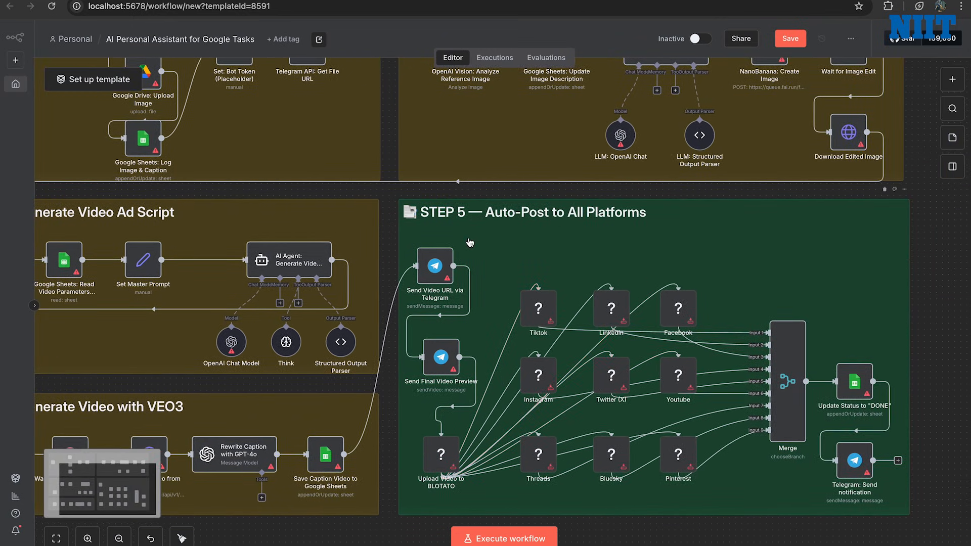
{"action": "scroll", "coordinate": [480, 251], "scroll_direction": "left", "scroll_amount": 5}
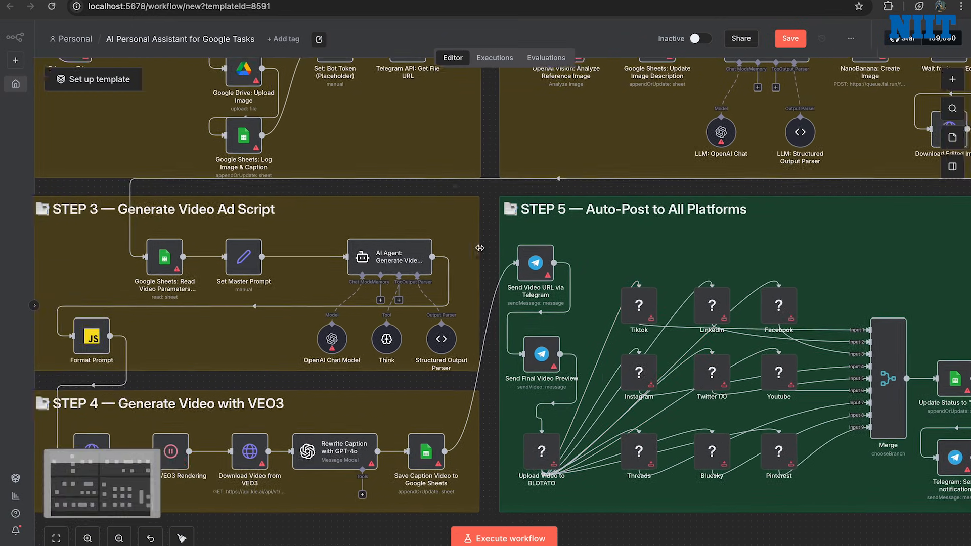
{"action": "scroll", "coordinate": [481, 251], "scroll_direction": "left", "scroll_amount": 2}
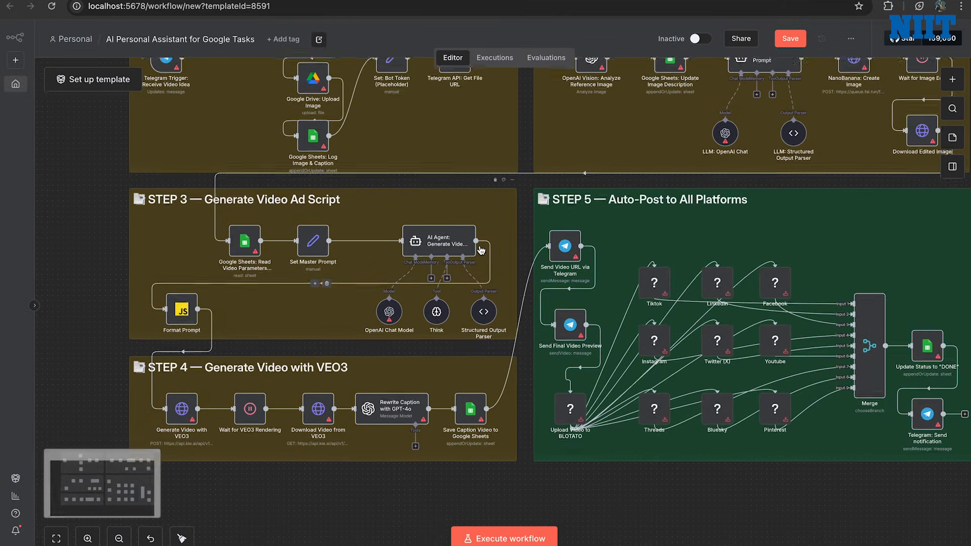
{"action": "scroll", "coordinate": [480, 252], "scroll_direction": "up", "scroll_amount": 5}
{"action": "scroll", "coordinate": [480, 250], "scroll_direction": "up", "scroll_amount": 2}
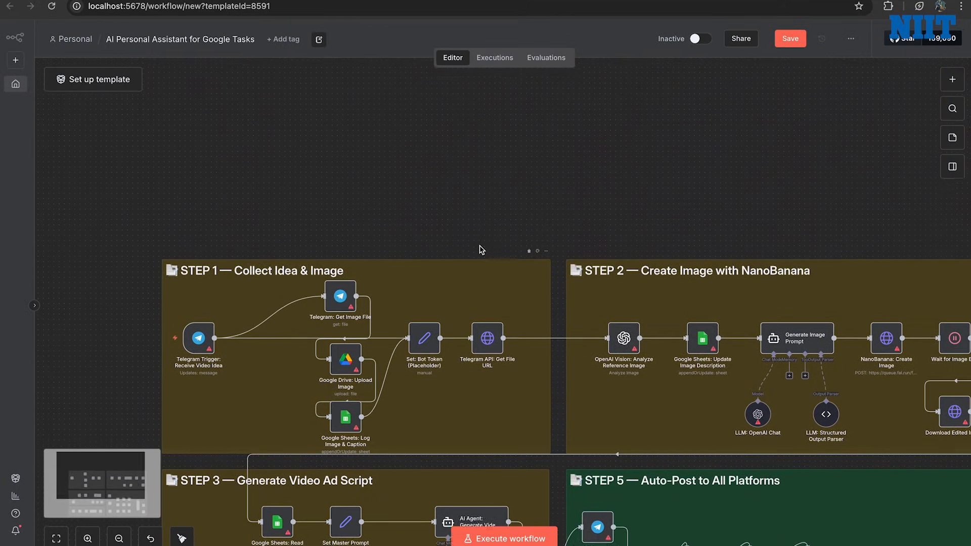
{"action": "scroll", "coordinate": [481, 247], "scroll_direction": "down", "scroll_amount": 4}
{"action": "scroll", "coordinate": [480, 245], "scroll_direction": "down", "scroll_amount": 2}
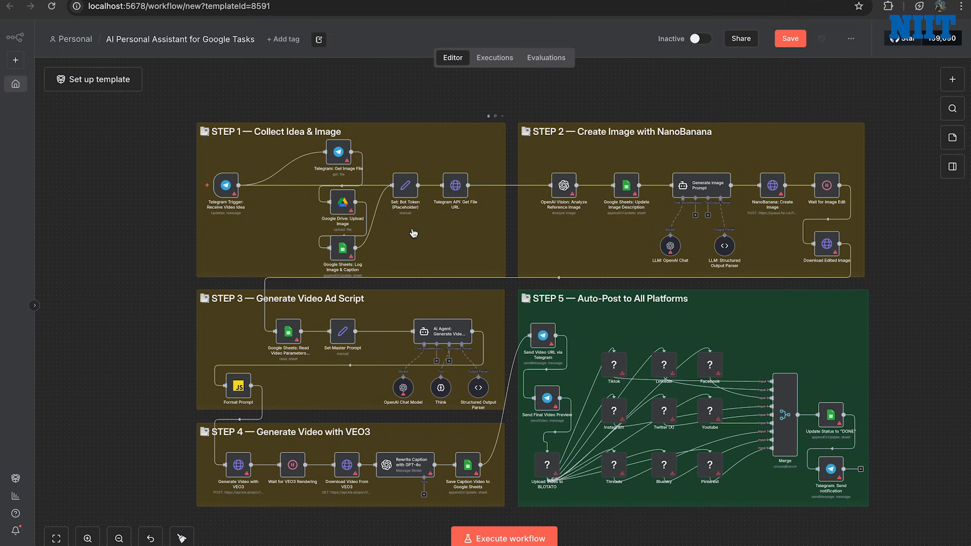
{"action": "scroll", "coordinate": [435, 149], "scroll_direction": "up", "scroll_amount": 1}
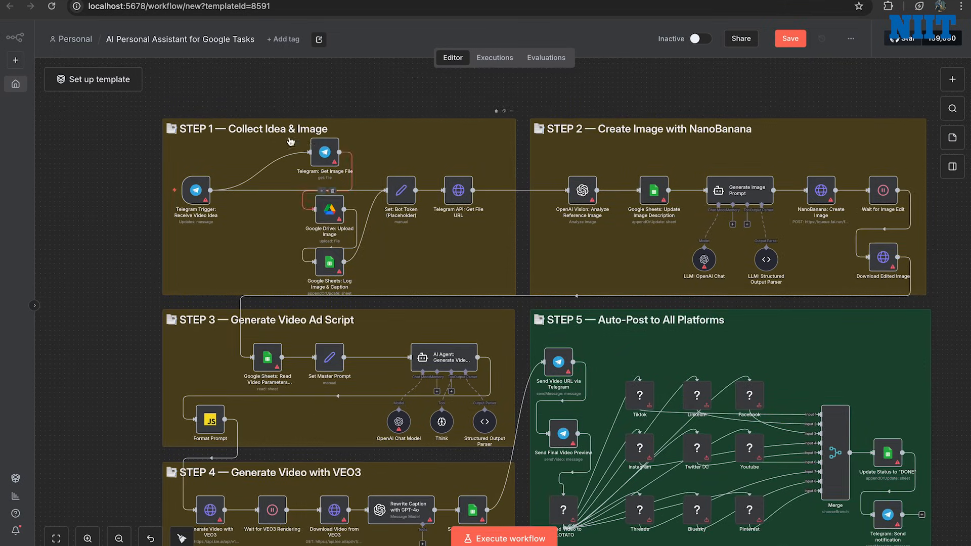
Review the credential and Trigger On settings of the Telegram Trigger: Receive Video Idea node in Step 1, then return to the canvas
{"action": "scroll", "coordinate": [339, 150], "scroll_direction": "up", "scroll_amount": 1}
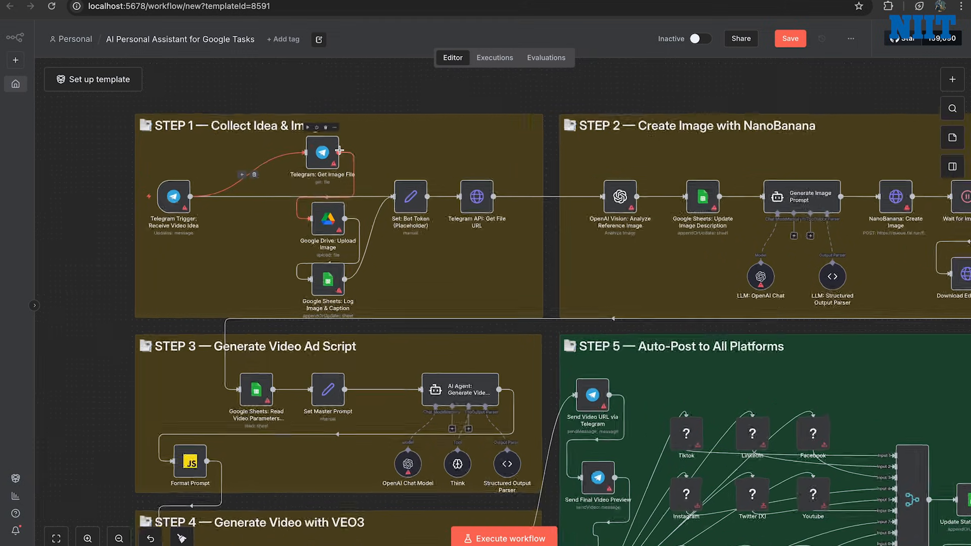
{"action": "scroll", "coordinate": [339, 150], "scroll_direction": "up", "scroll_amount": 1}
{"action": "scroll", "coordinate": [324, 172], "scroll_direction": "left", "scroll_amount": 1}
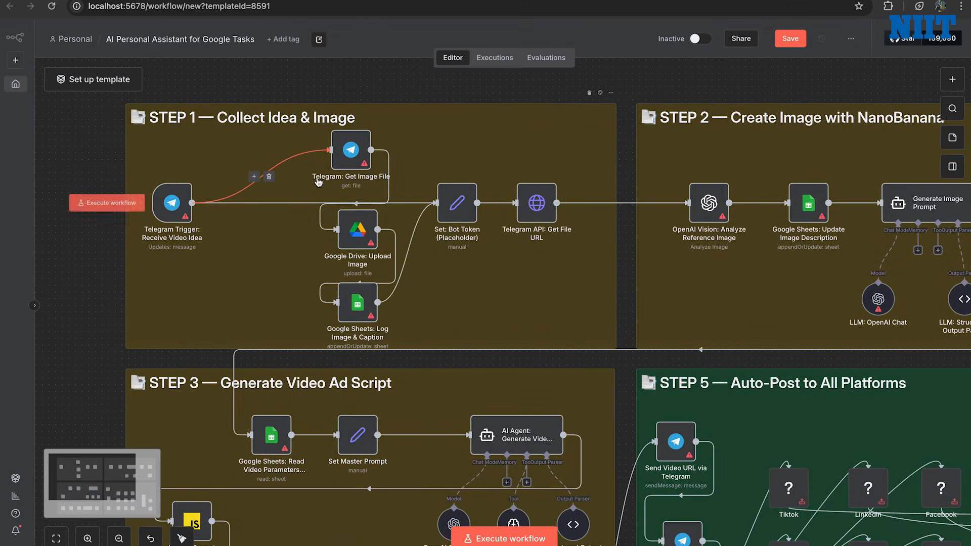
{"action": "left_click", "coordinate": [182, 205]}
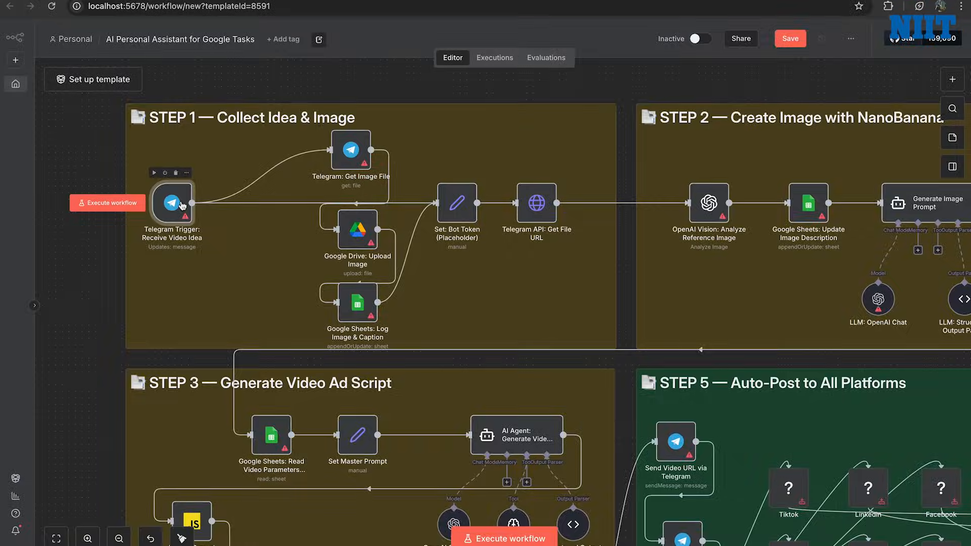
{"action": "double_click", "coordinate": [182, 206]}
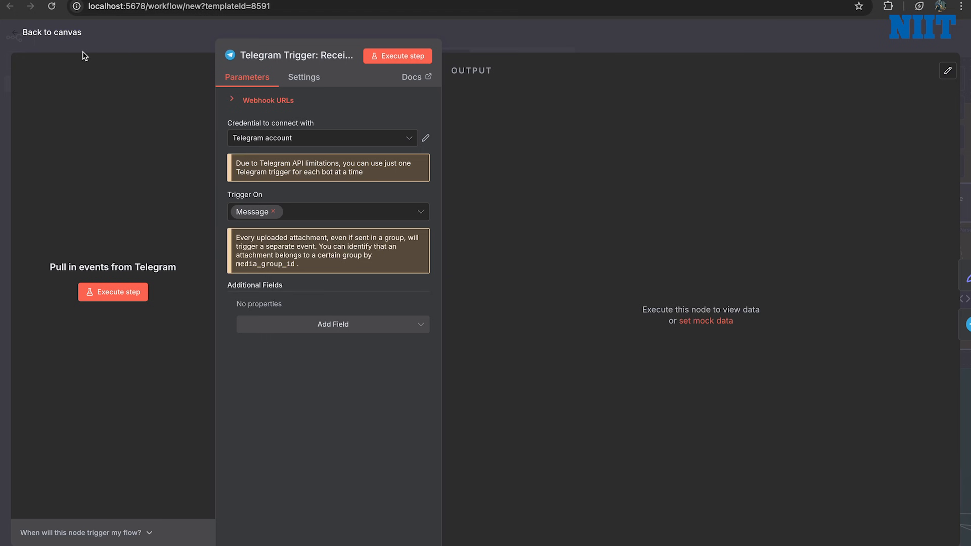
{"action": "left_click", "coordinate": [51, 41]}
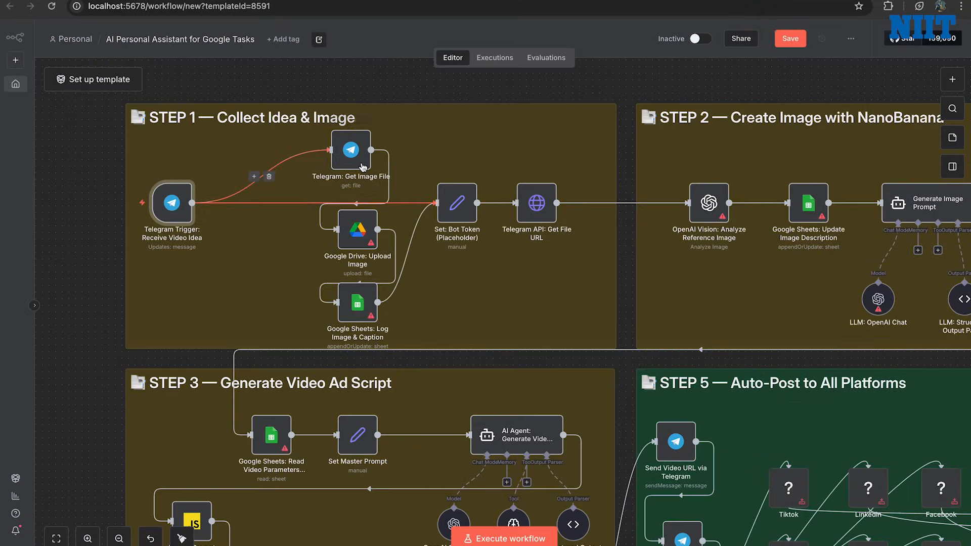
Review the resource, operation and File ID parameters of the Telegram: Get Image File node and return to the canvas
{"action": "mouse_move", "coordinate": [371, 320]}
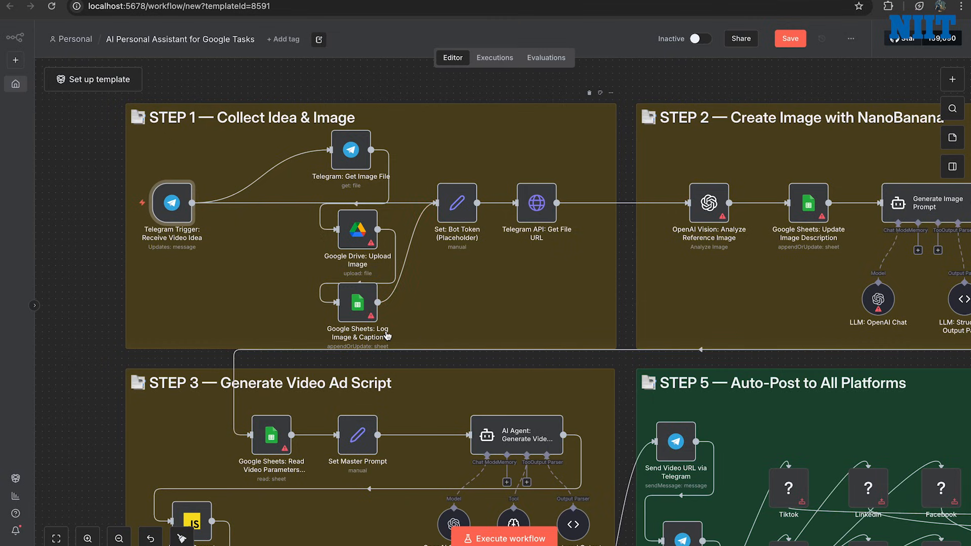
{"action": "double_click", "coordinate": [351, 151]}
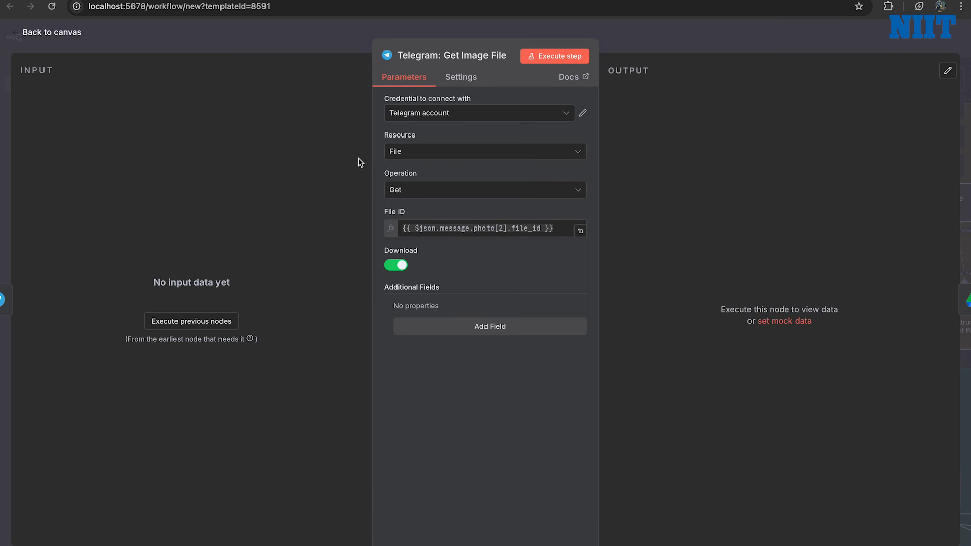
{"action": "left_click", "coordinate": [37, 31]}
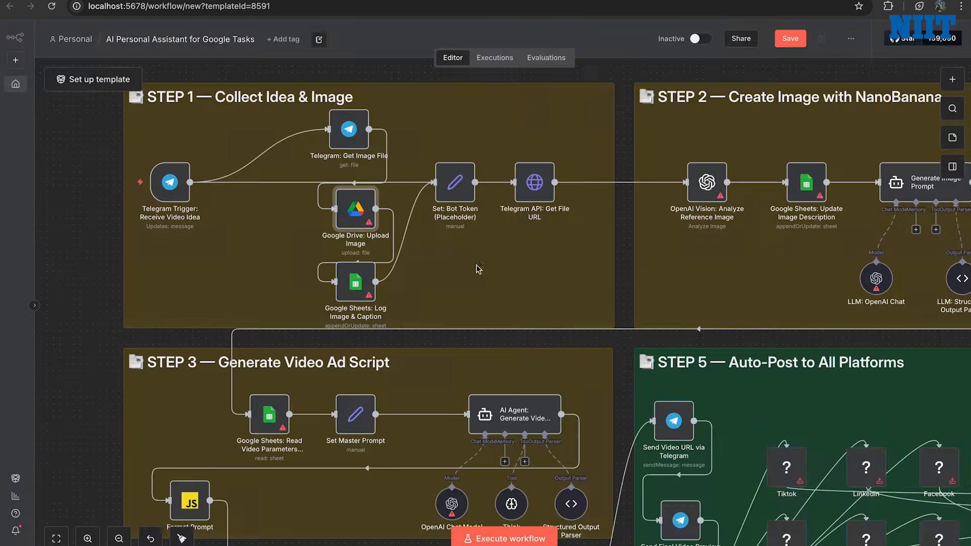
Inspect the Google Drive: Upload Image node's parameters and its available credential choices, then return to the canvas
{"action": "double_click", "coordinate": [366, 215]}
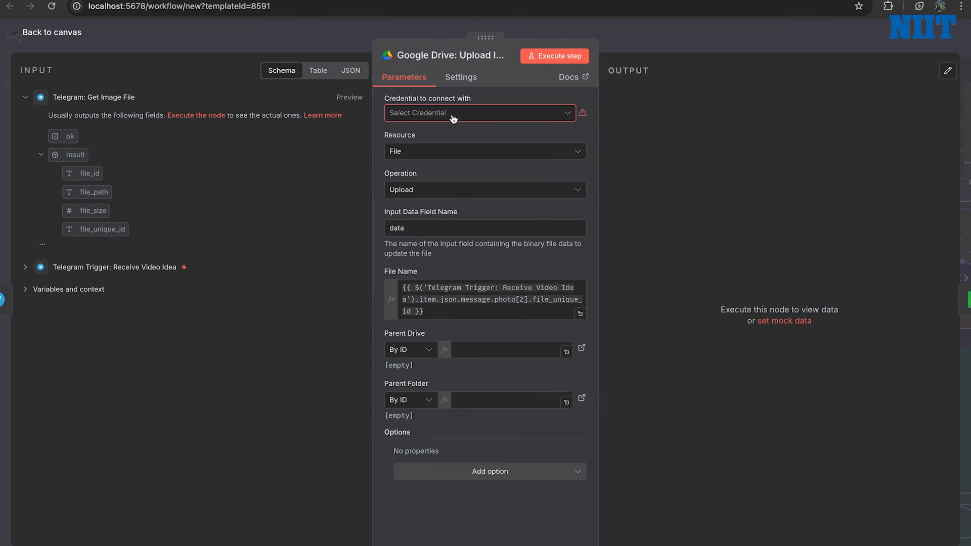
{"action": "left_click", "coordinate": [436, 116]}
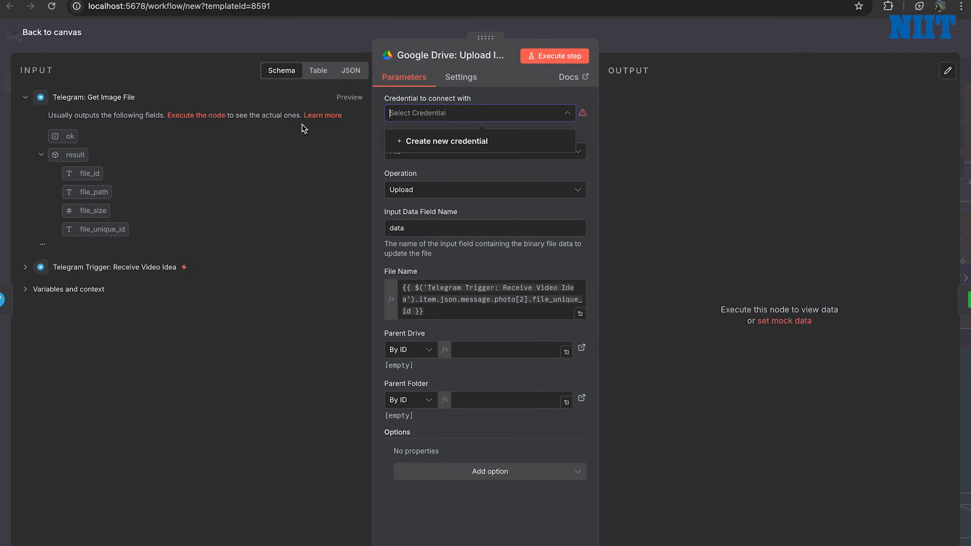
{"action": "left_click", "coordinate": [53, 35]}
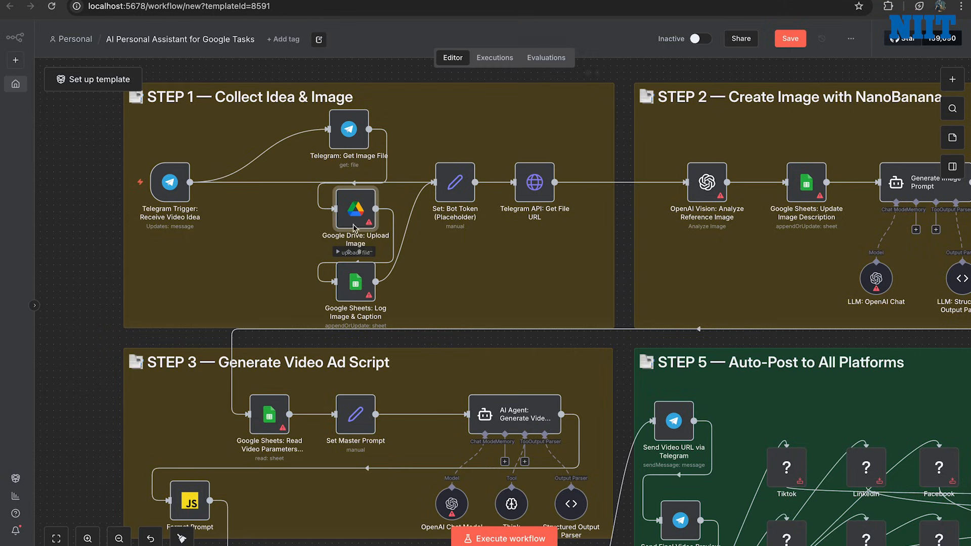
Add the IMAGE DESCRIPTION column to the values sent by the Google Sheets: Log Image & Caption node and return to the canvas
{"action": "mouse_move", "coordinate": [378, 192]}
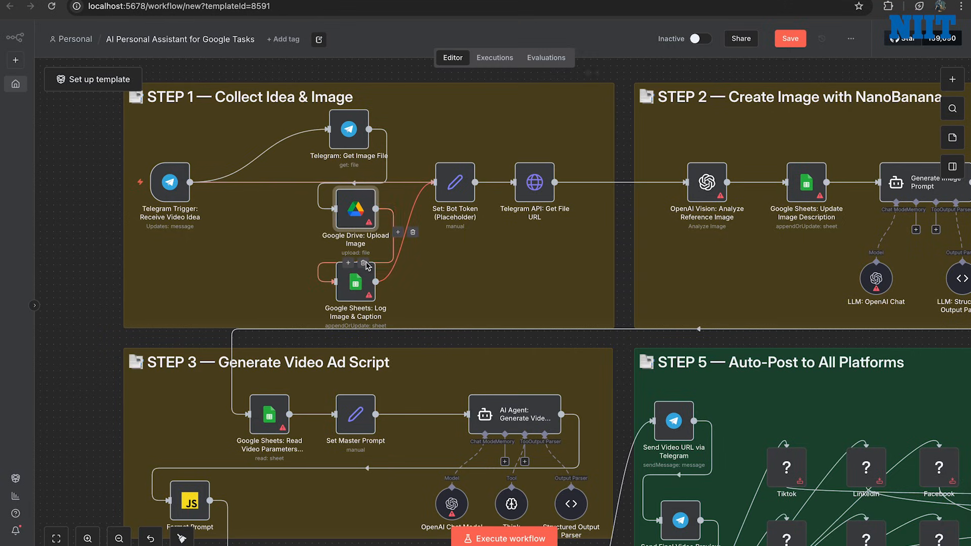
{"action": "double_click", "coordinate": [360, 292]}
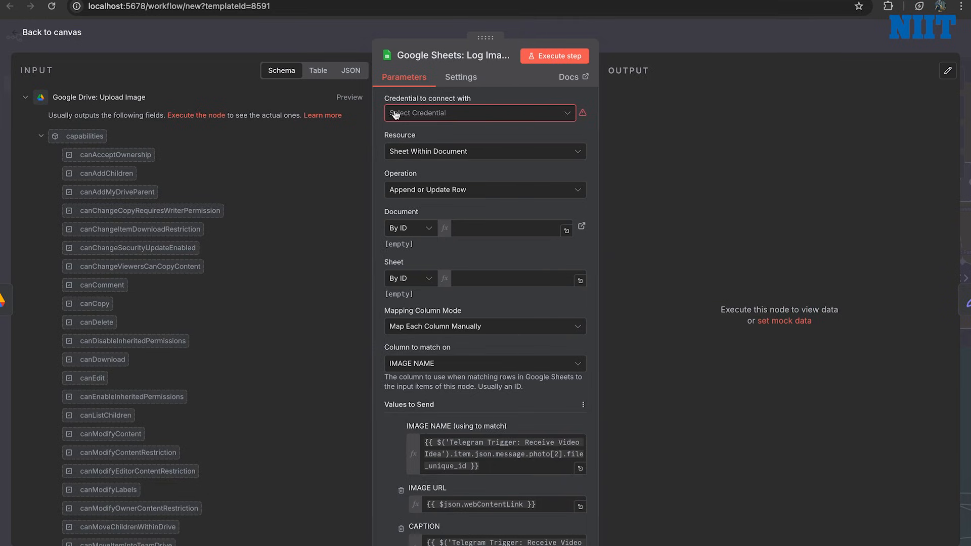
{"action": "scroll", "coordinate": [512, 315], "scroll_direction": "down", "scroll_amount": 2}
{"action": "scroll", "coordinate": [512, 314], "scroll_direction": "down", "scroll_amount": 3}
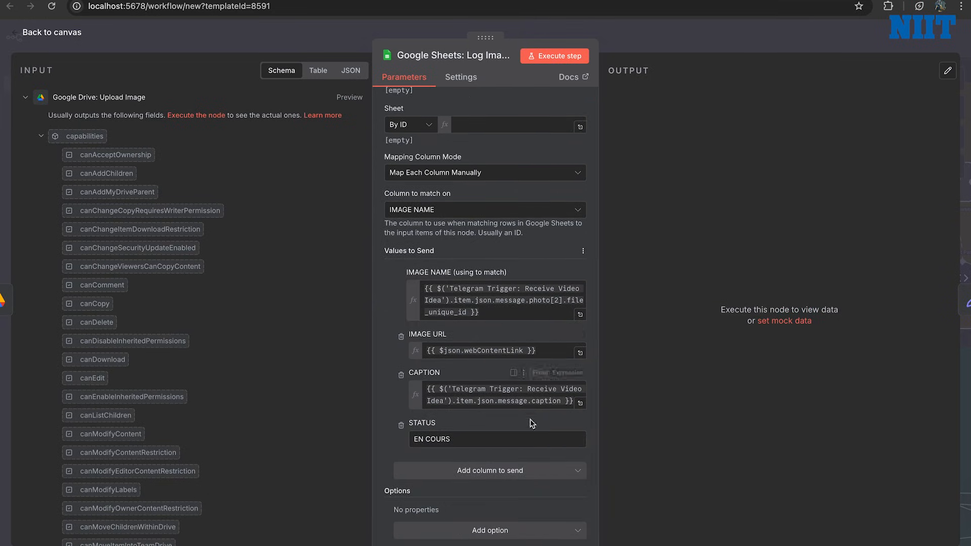
{"action": "left_click", "coordinate": [530, 472]}
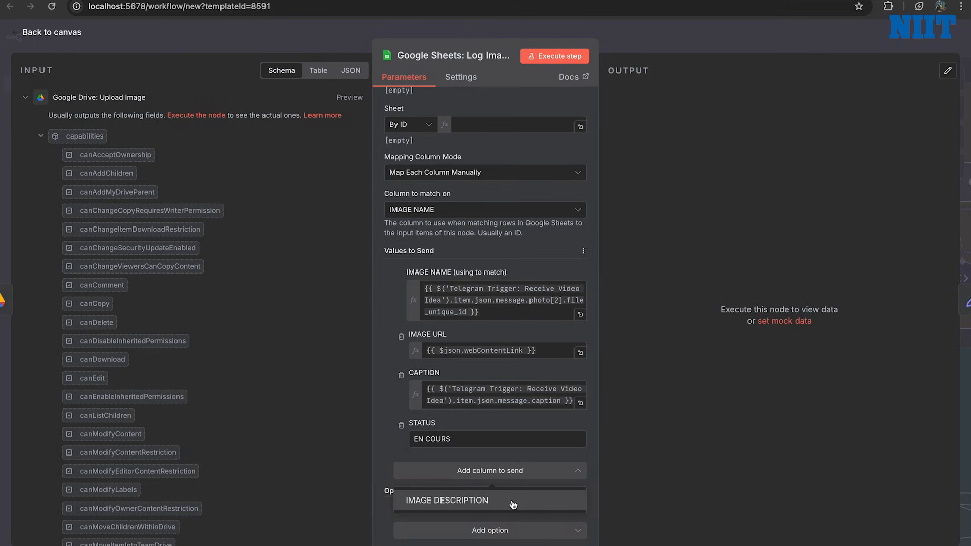
{"action": "left_click", "coordinate": [526, 499]}
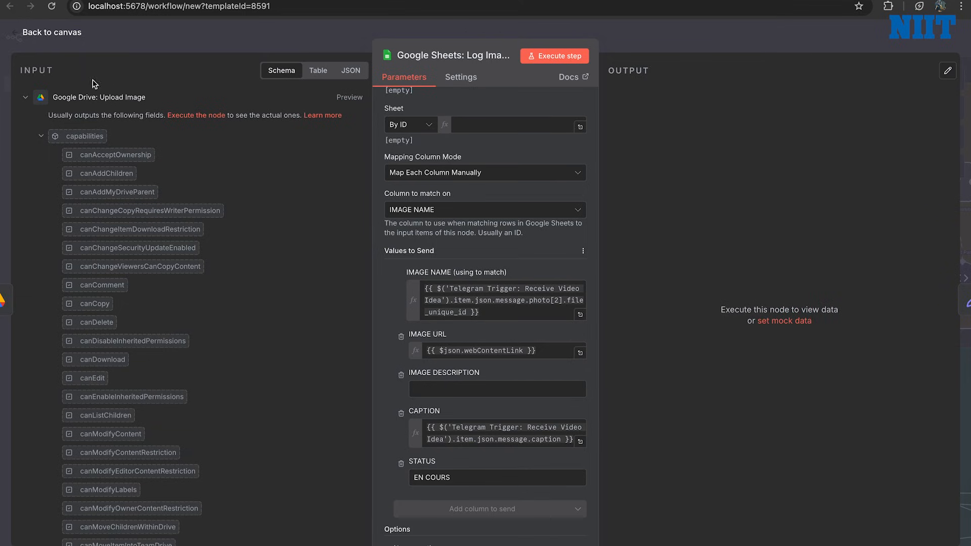
{"action": "scroll", "coordinate": [509, 385], "scroll_direction": "down", "scroll_amount": 1}
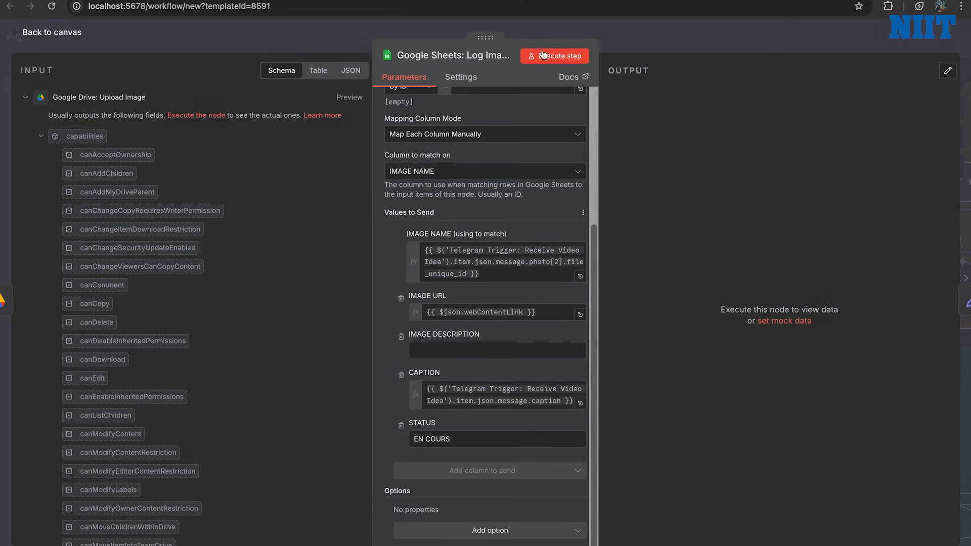
{"action": "left_click", "coordinate": [33, 35]}
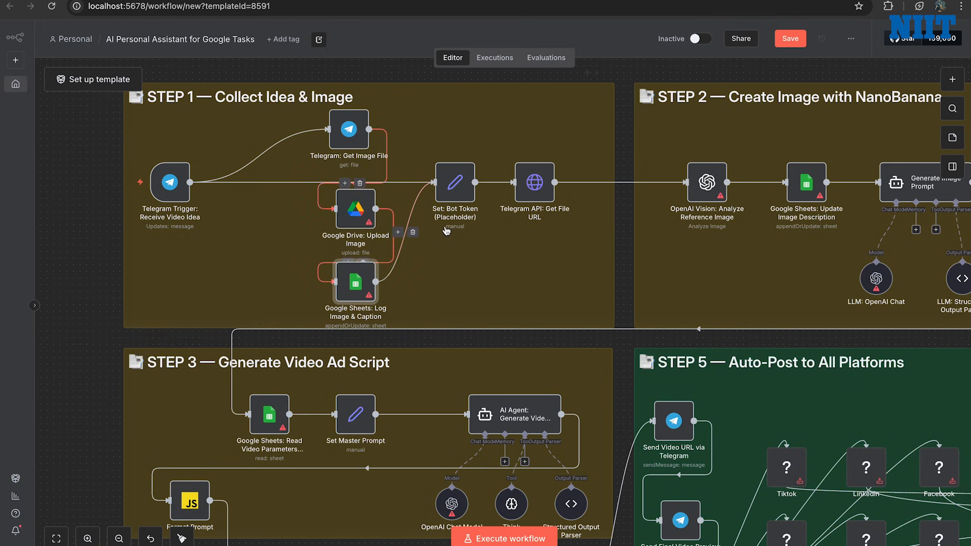
Review the Telegram API: Get File URL node's request settings and method options, choosing GET, and return to the canvas
{"action": "scroll", "coordinate": [400, 232], "scroll_direction": "down", "scroll_amount": 1}
{"action": "scroll", "coordinate": [446, 231], "scroll_direction": "down", "scroll_amount": 1}
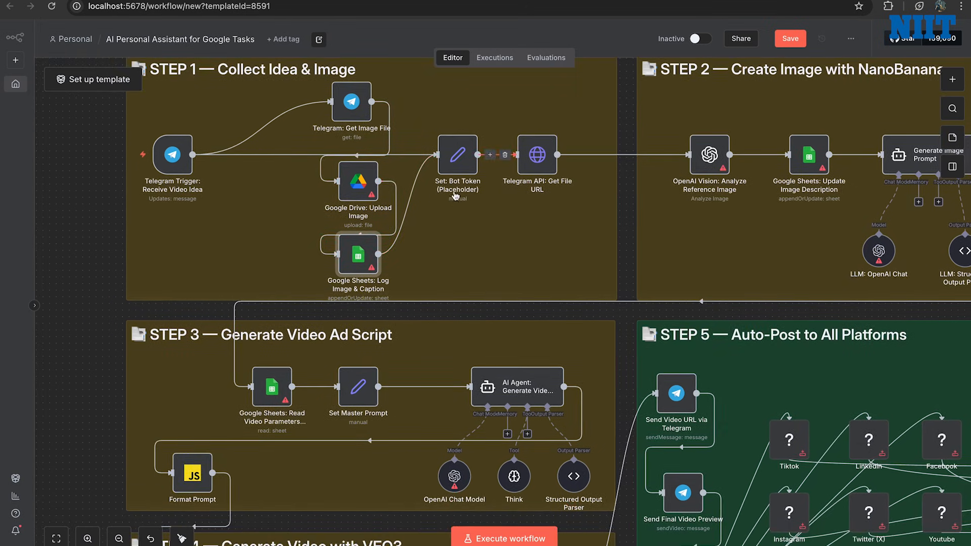
{"action": "mouse_move", "coordinate": [540, 158]}
{"action": "double_click", "coordinate": [537, 154]}
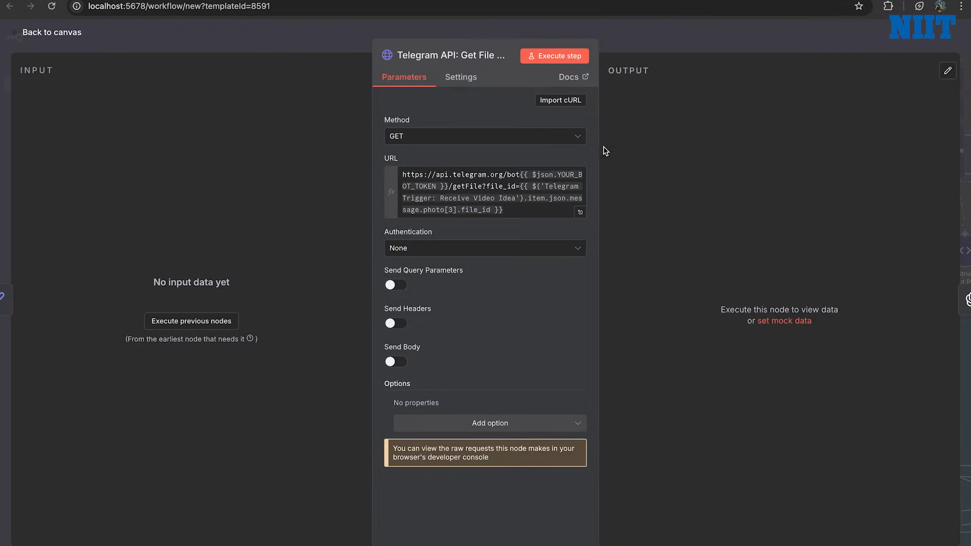
{"action": "left_click", "coordinate": [494, 140]}
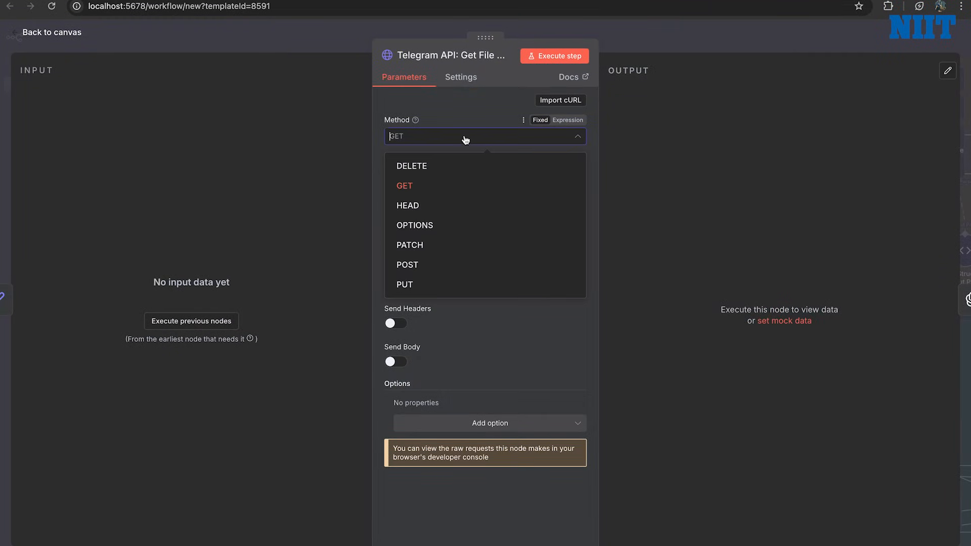
{"action": "left_click", "coordinate": [447, 186]}
{"action": "left_click", "coordinate": [42, 34]}
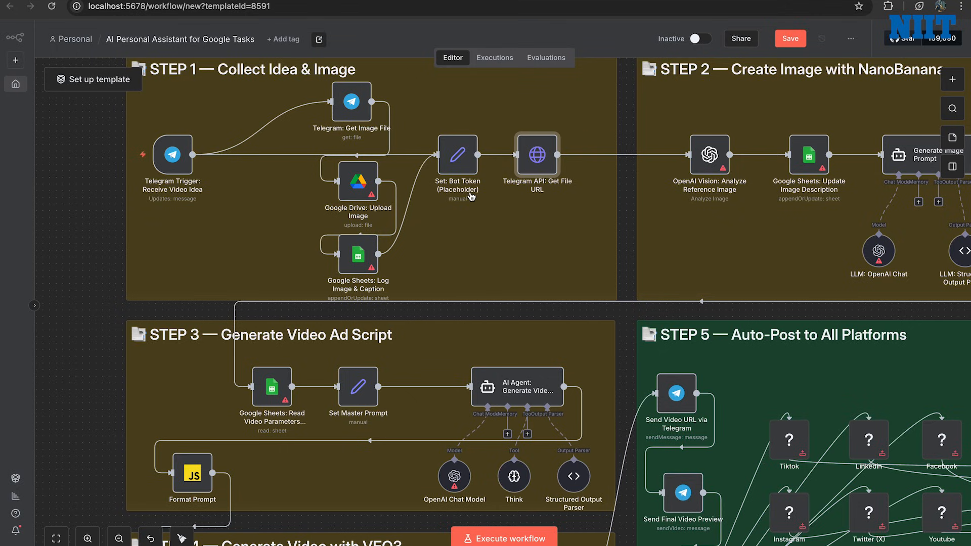
Examine the credential, model and image-analysis prompt of Step 2's OpenAI Vision: Analyze Reference Image node, then return to the canvas
{"action": "scroll", "coordinate": [516, 179], "scroll_direction": "right", "scroll_amount": 5}
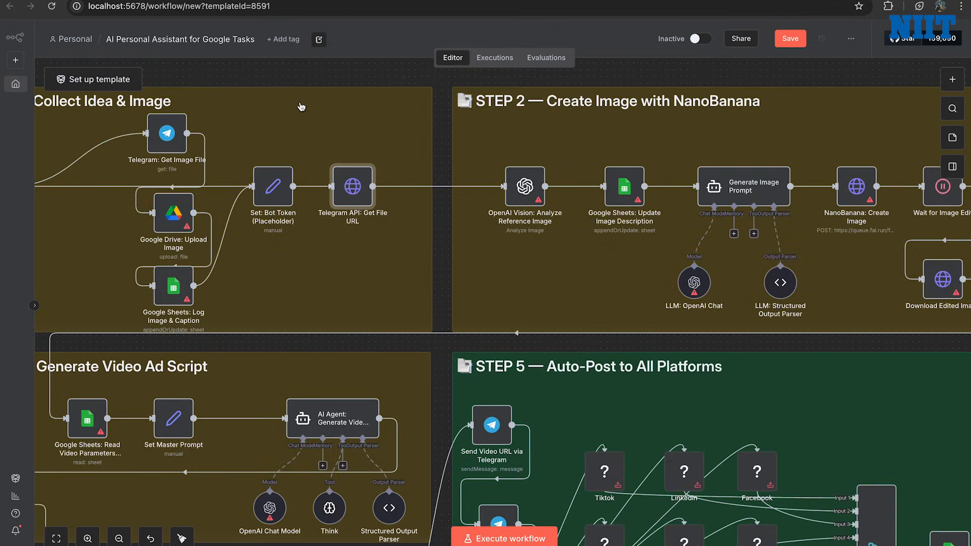
{"action": "scroll", "coordinate": [490, 172], "scroll_direction": "right", "scroll_amount": 1}
{"action": "scroll", "coordinate": [490, 172], "scroll_direction": "right", "scroll_amount": 3}
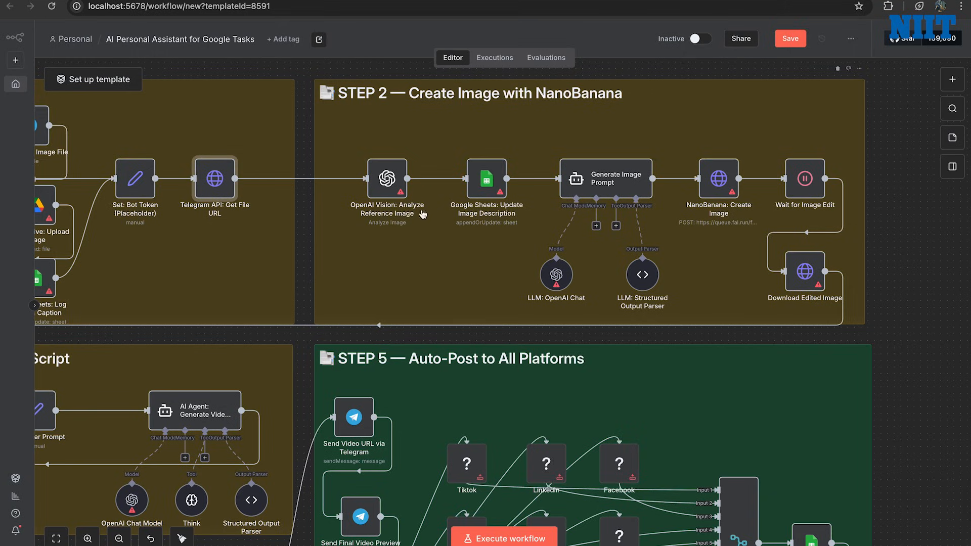
{"action": "double_click", "coordinate": [397, 184]}
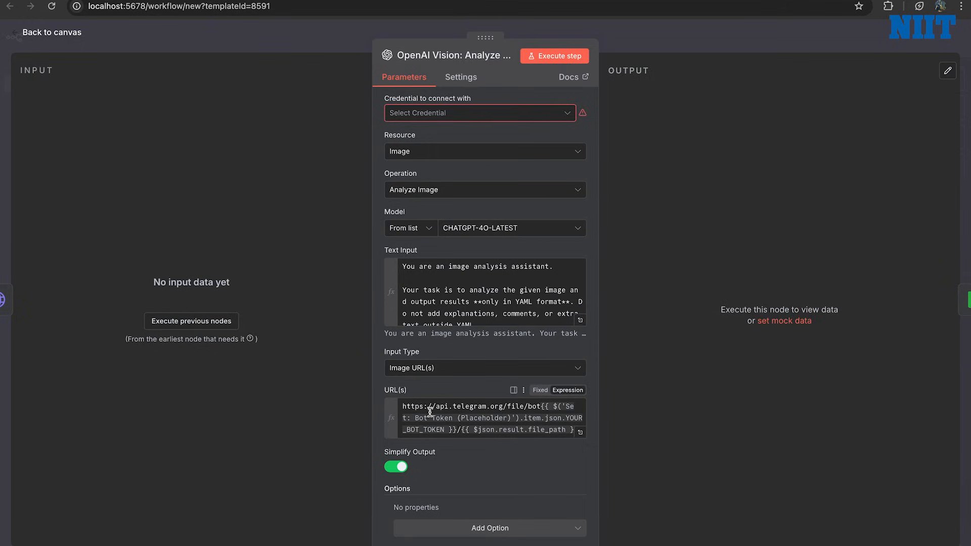
{"action": "left_click", "coordinate": [564, 113]}
{"action": "left_click", "coordinate": [452, 124]}
{"action": "scroll", "coordinate": [581, 275], "scroll_direction": "down", "scroll_amount": 10}
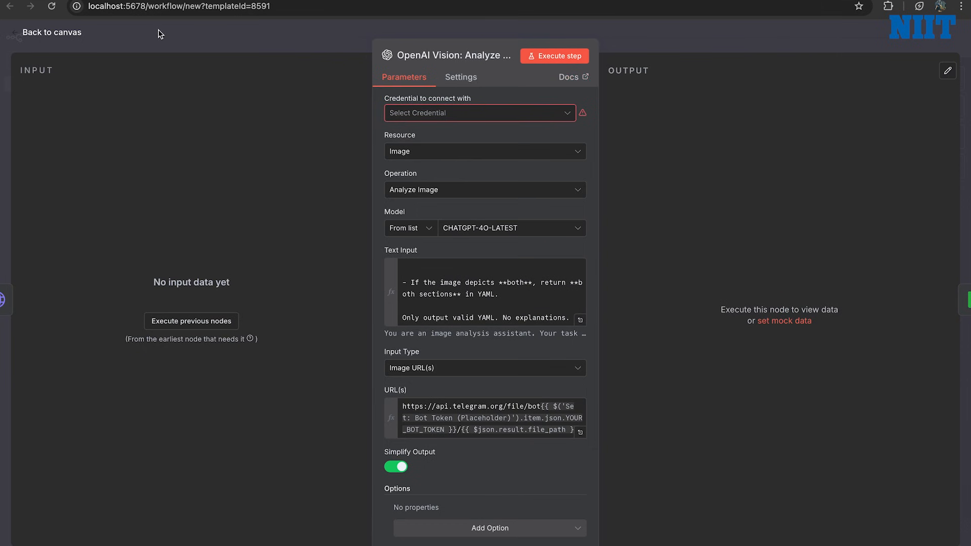
{"action": "left_click", "coordinate": [35, 32]}
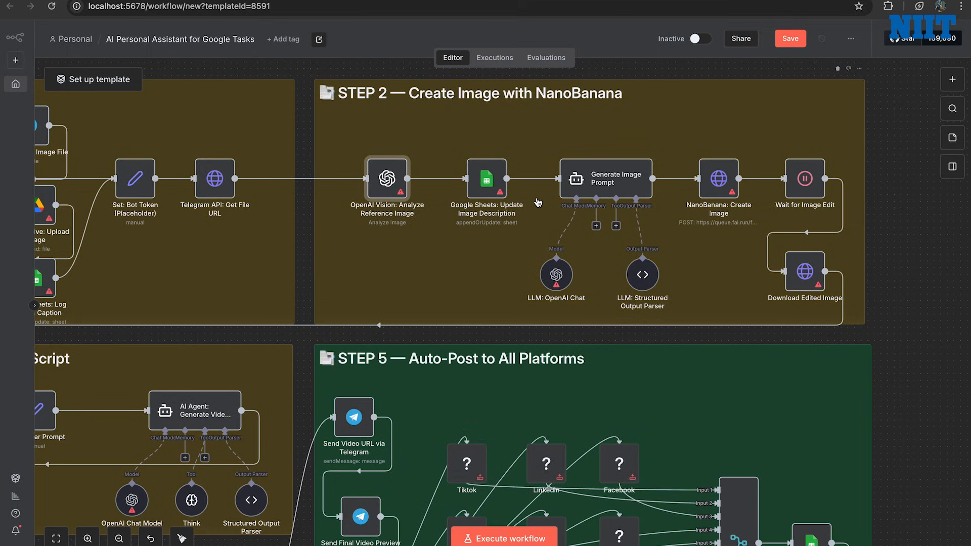
Inspect the Google Sheets: Update Image Description node's column mapping and credential choices, then return to the canvas
{"action": "left_click", "coordinate": [498, 185]}
{"action": "double_click", "coordinate": [498, 185]}
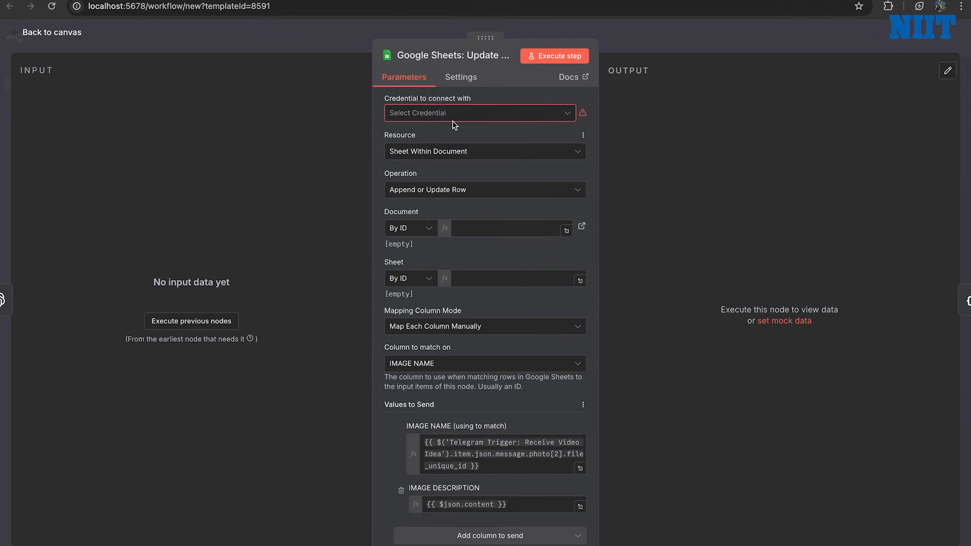
{"action": "left_click", "coordinate": [489, 121]}
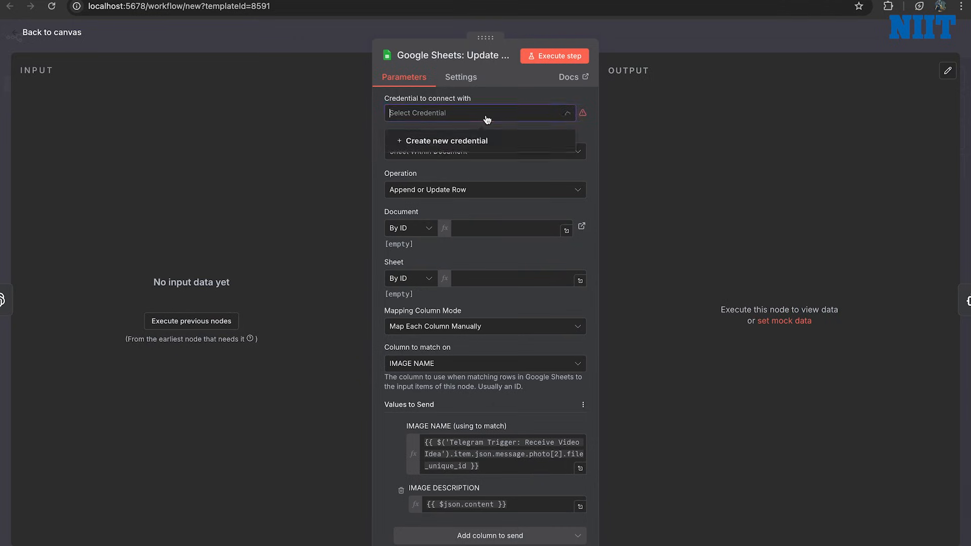
{"action": "left_click", "coordinate": [440, 121]}
{"action": "left_click", "coordinate": [53, 33]}
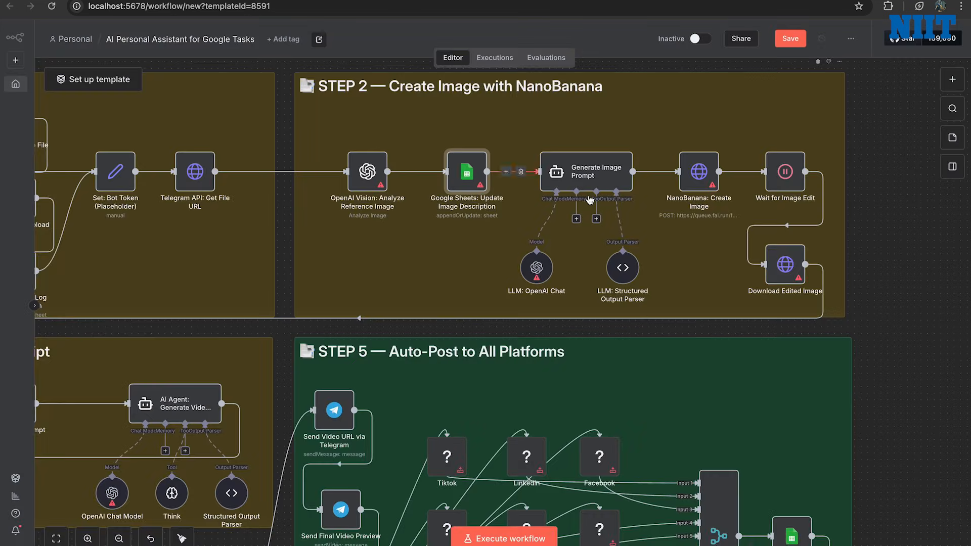
Read the user prompt and system message of the Generate Image Prompt agent node and return to the canvas
{"action": "scroll", "coordinate": [607, 210], "scroll_direction": "right", "scroll_amount": 1}
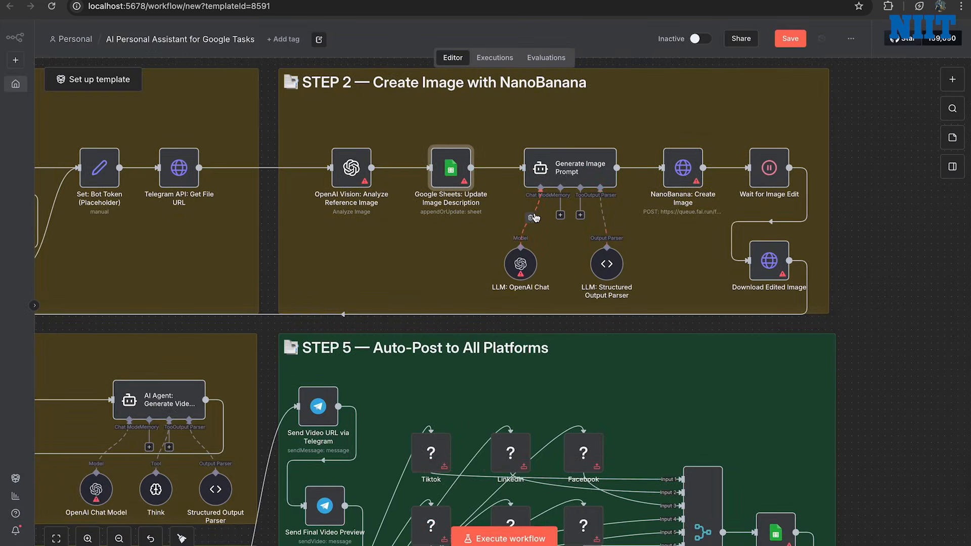
{"action": "double_click", "coordinate": [589, 178]}
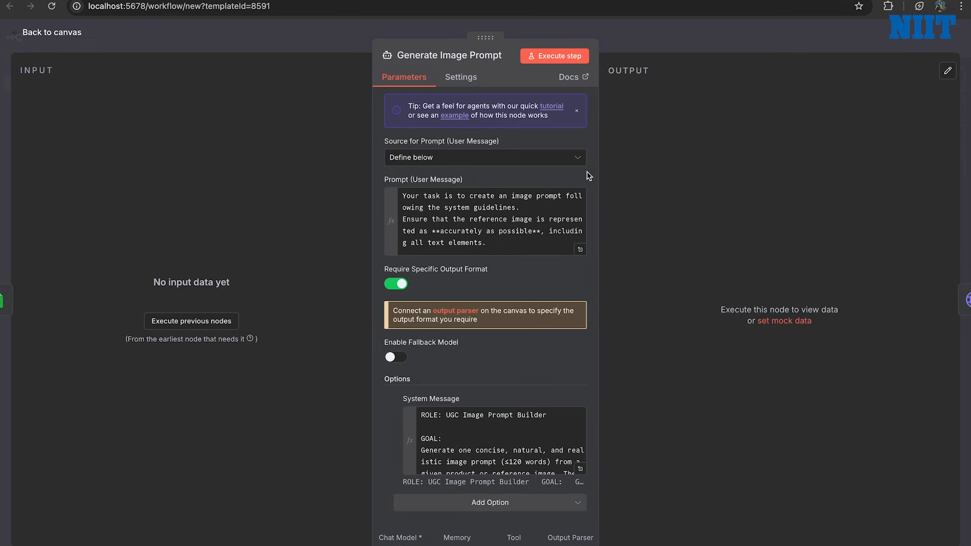
{"action": "scroll", "coordinate": [537, 303], "scroll_direction": "down", "scroll_amount": 1}
{"action": "scroll", "coordinate": [514, 434], "scroll_direction": "down", "scroll_amount": 2}
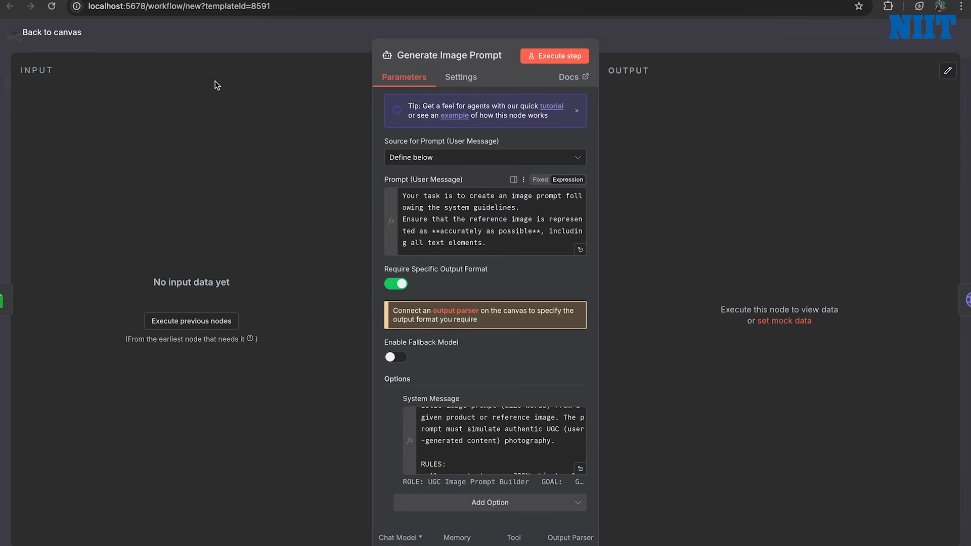
{"action": "left_click", "coordinate": [52, 33]}
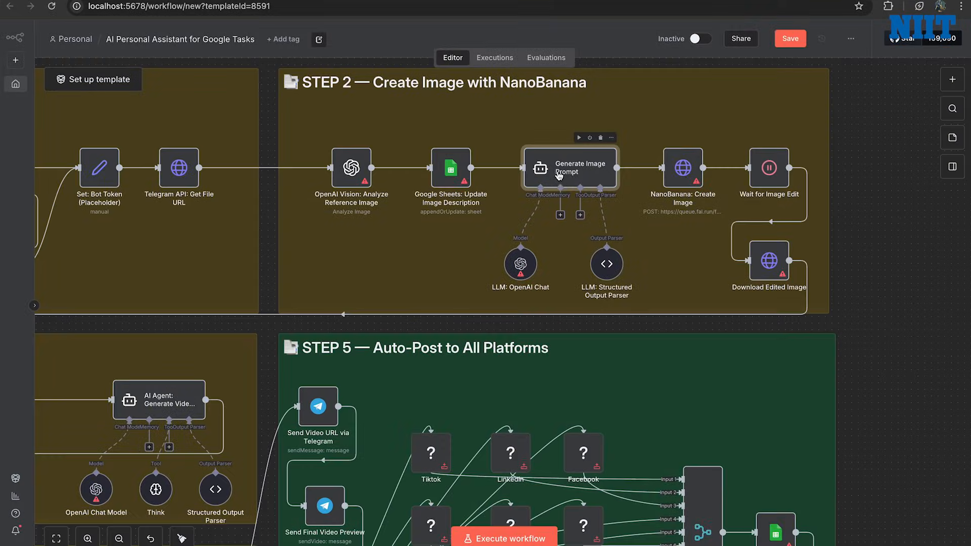
{"action": "mouse_move", "coordinate": [500, 261]}
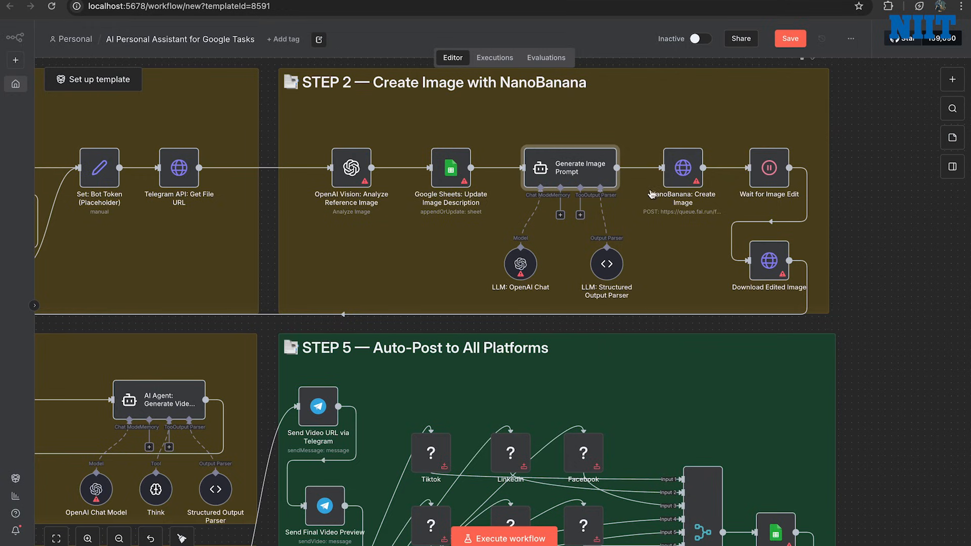
Review the NanoBanana: Create Image node's request method, URL, header authentication and JSON body, then return to the canvas
{"action": "scroll", "coordinate": [657, 182], "scroll_direction": "right", "scroll_amount": 2}
{"action": "mouse_move", "coordinate": [670, 160]}
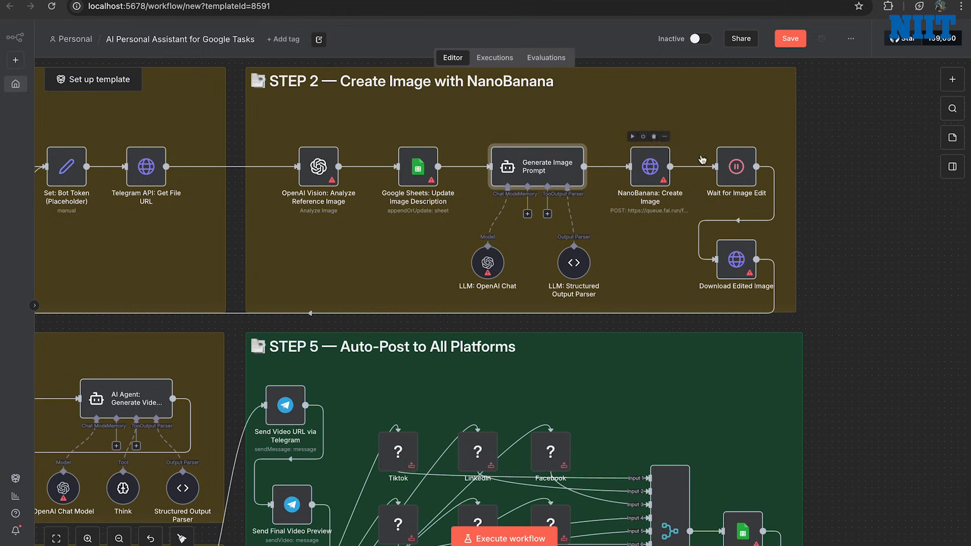
{"action": "double_click", "coordinate": [650, 167]}
{"action": "scroll", "coordinate": [508, 301], "scroll_direction": "down", "scroll_amount": 1}
{"action": "scroll", "coordinate": [506, 301], "scroll_direction": "down", "scroll_amount": 2}
{"action": "scroll", "coordinate": [511, 318], "scroll_direction": "up", "scroll_amount": 3}
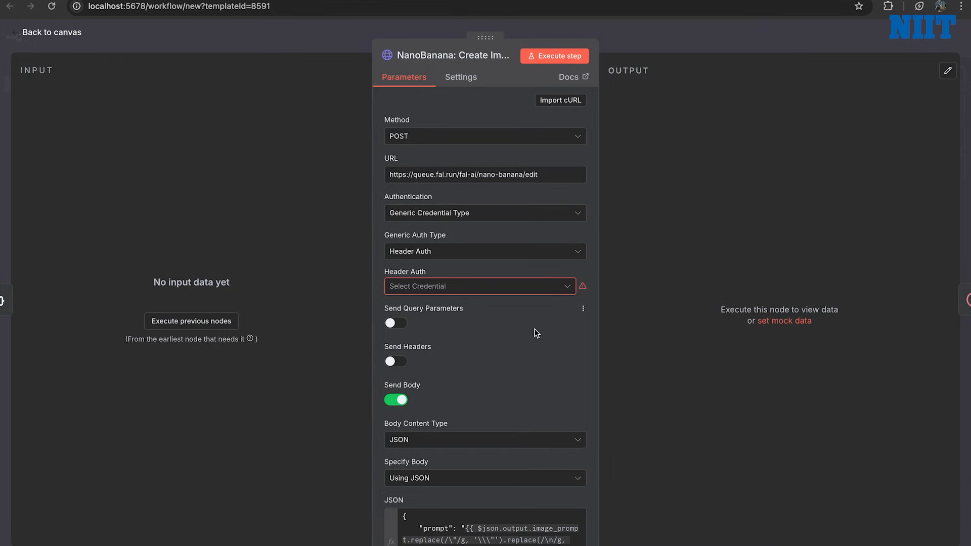
{"action": "scroll", "coordinate": [557, 465], "scroll_direction": "down", "scroll_amount": 2}
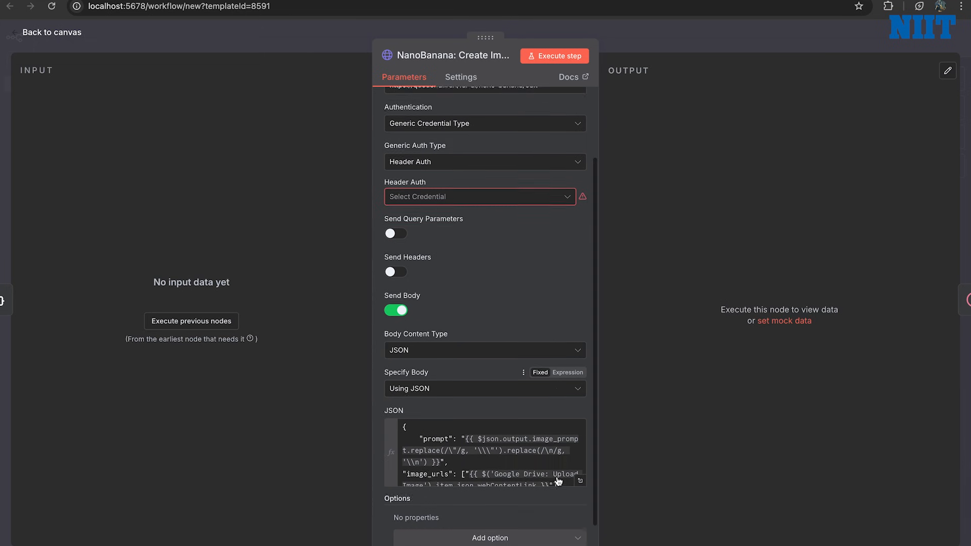
{"action": "left_click", "coordinate": [28, 32]}
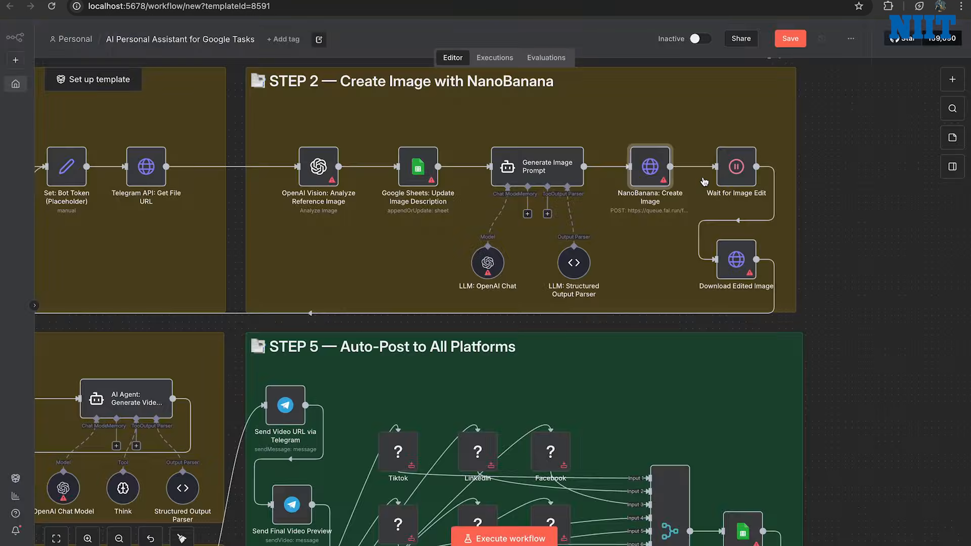
Check the Wait for Image Edit node's interval and the Download Edited Image node's request settings, returning to the canvas after each
{"action": "double_click", "coordinate": [747, 183]}
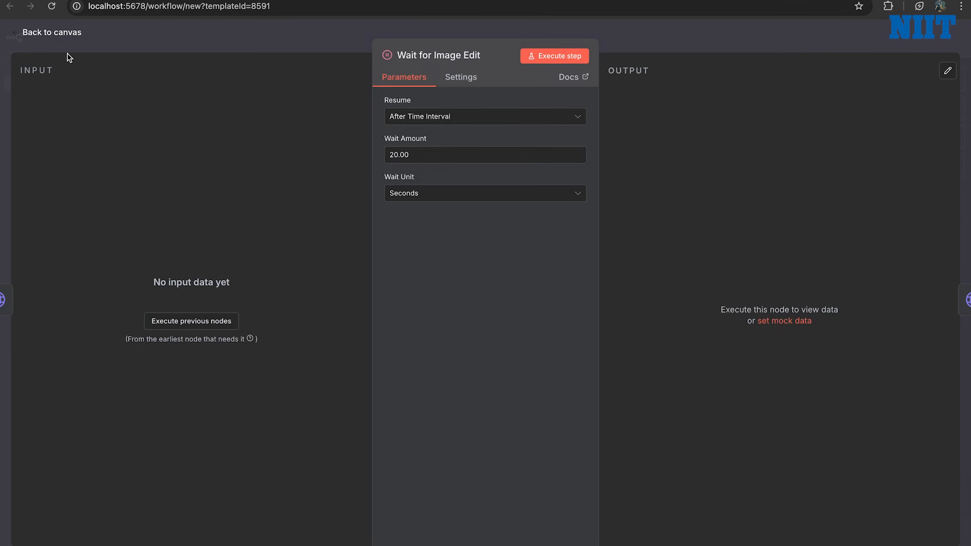
{"action": "left_click", "coordinate": [38, 40]}
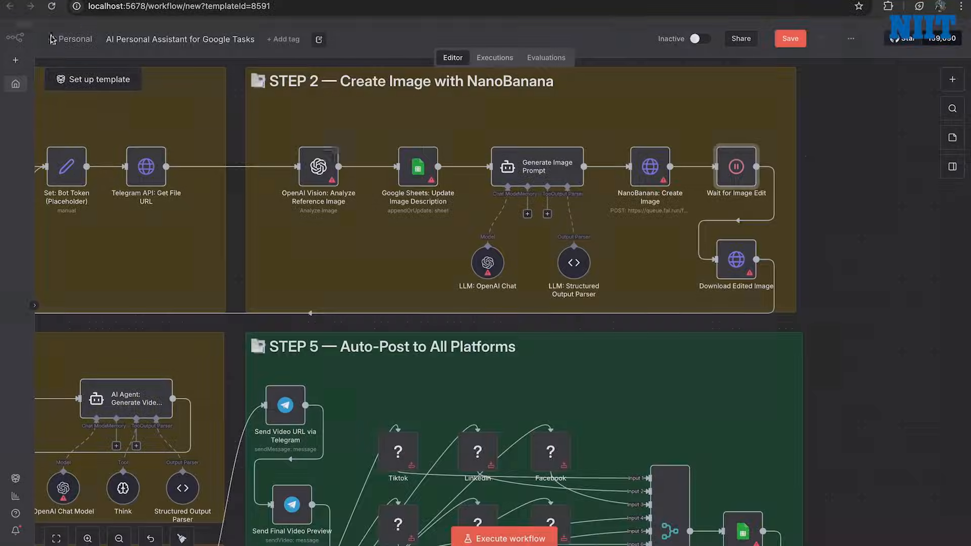
{"action": "double_click", "coordinate": [736, 264]}
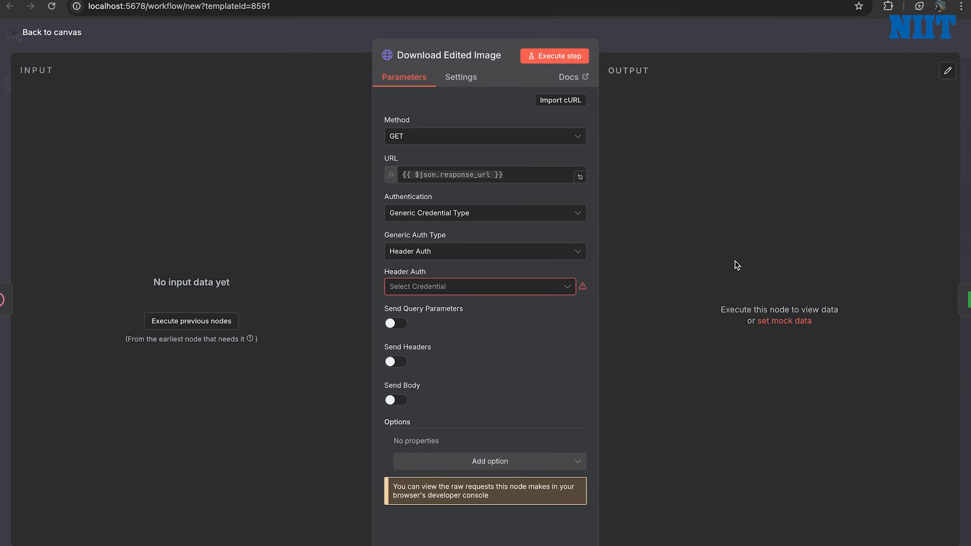
{"action": "left_click", "coordinate": [33, 38]}
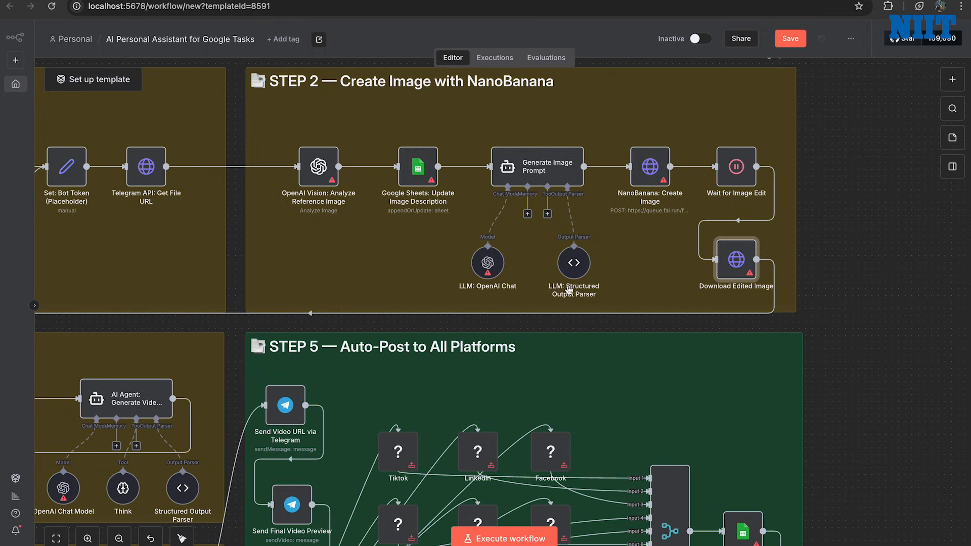
Inspect the credential, operation, document and filter settings of Step 3's Google Sheets: Read Video Parameters node, then return to the canvas
{"action": "scroll", "coordinate": [385, 347], "scroll_direction": "left", "scroll_amount": 10}
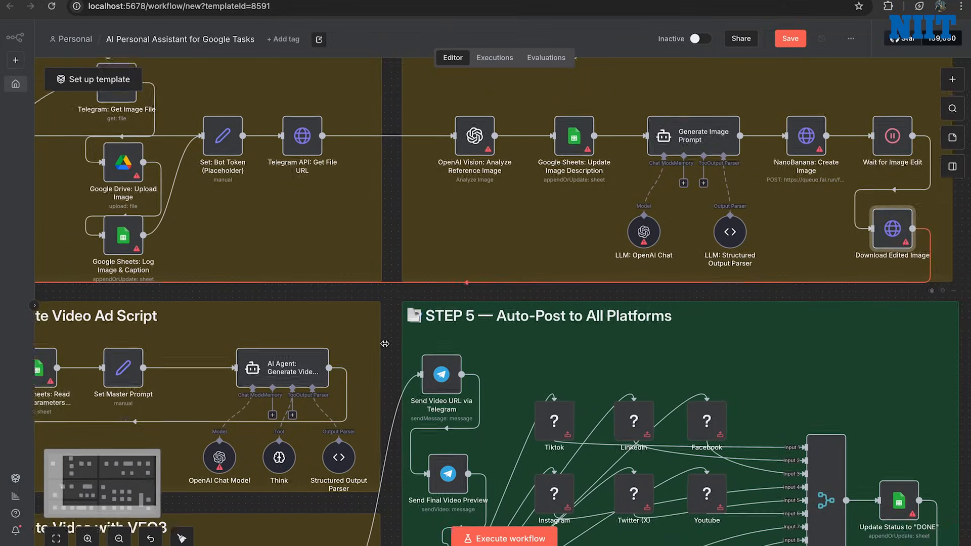
{"action": "scroll", "coordinate": [386, 348], "scroll_direction": "down", "scroll_amount": 3}
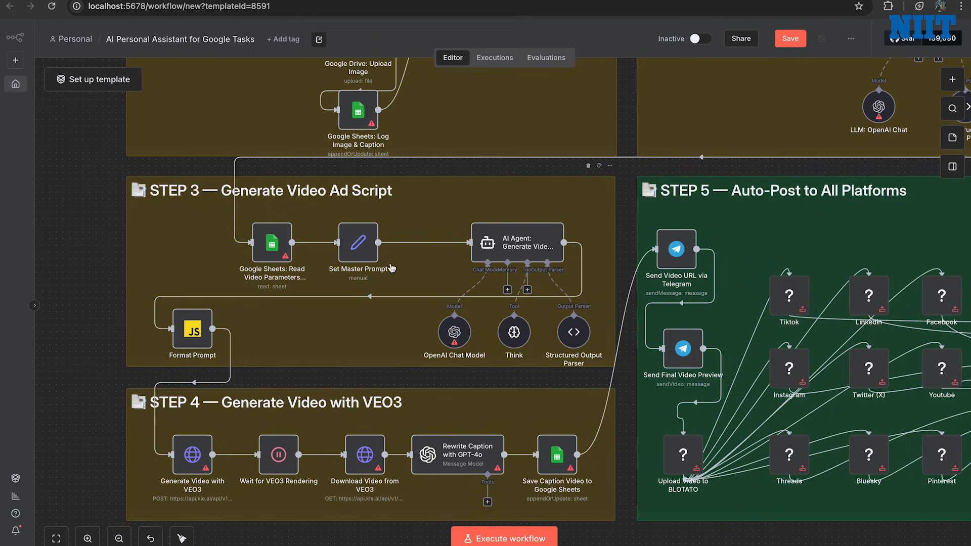
{"action": "left_click", "coordinate": [269, 258]}
{"action": "double_click", "coordinate": [270, 259]}
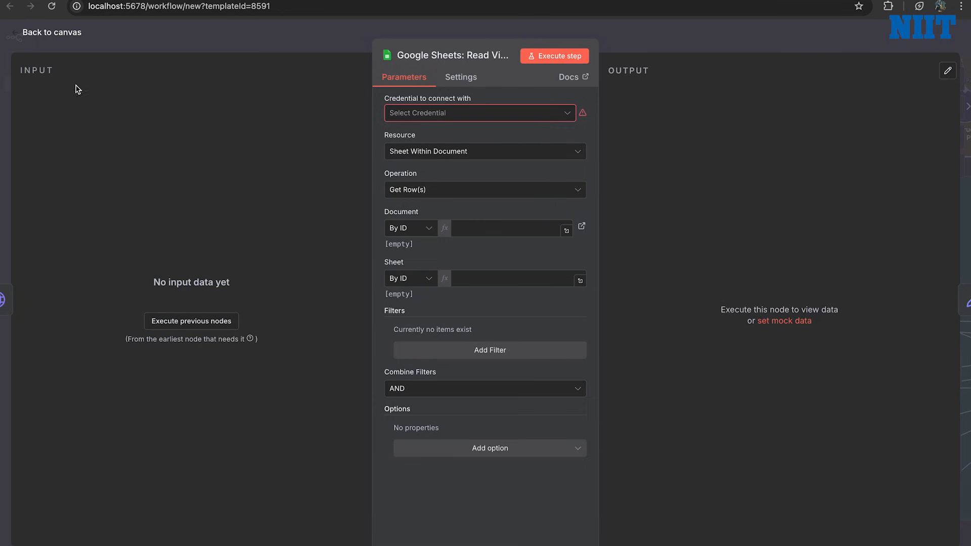
{"action": "left_click", "coordinate": [50, 33]}
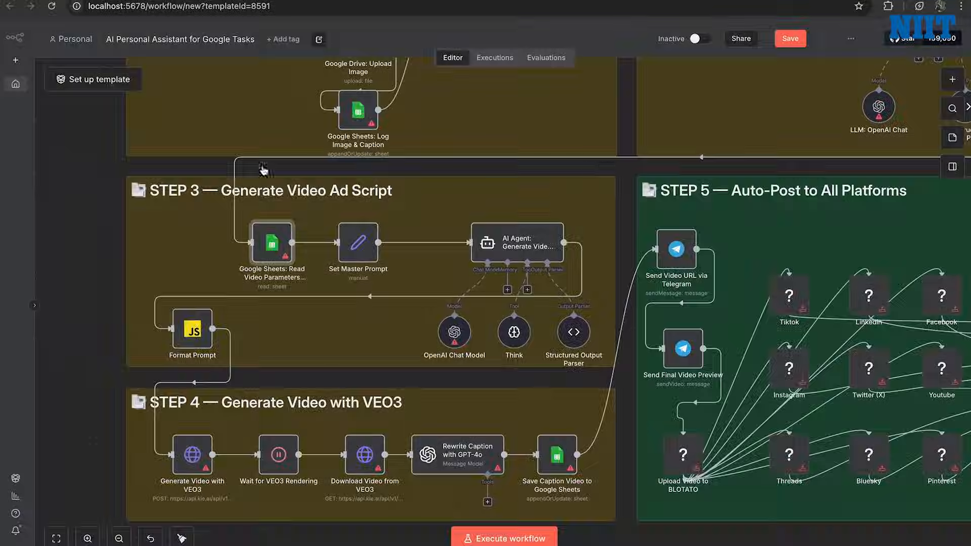
Read the Set Master Prompt node's json_master field and the Step 3 AI Agent's user prompt and system message, then return to the canvas
{"action": "double_click", "coordinate": [358, 243]}
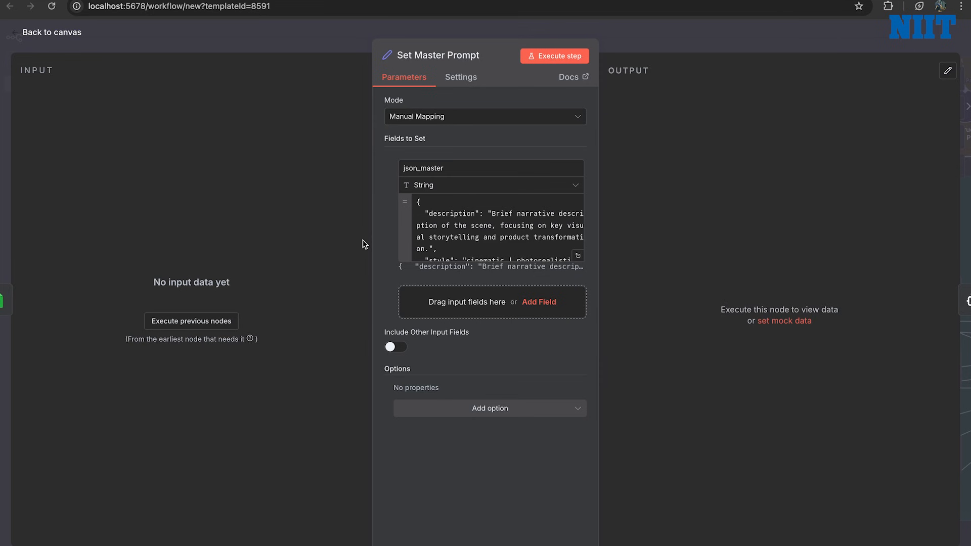
{"action": "left_click", "coordinate": [34, 35]}
{"action": "double_click", "coordinate": [521, 248]}
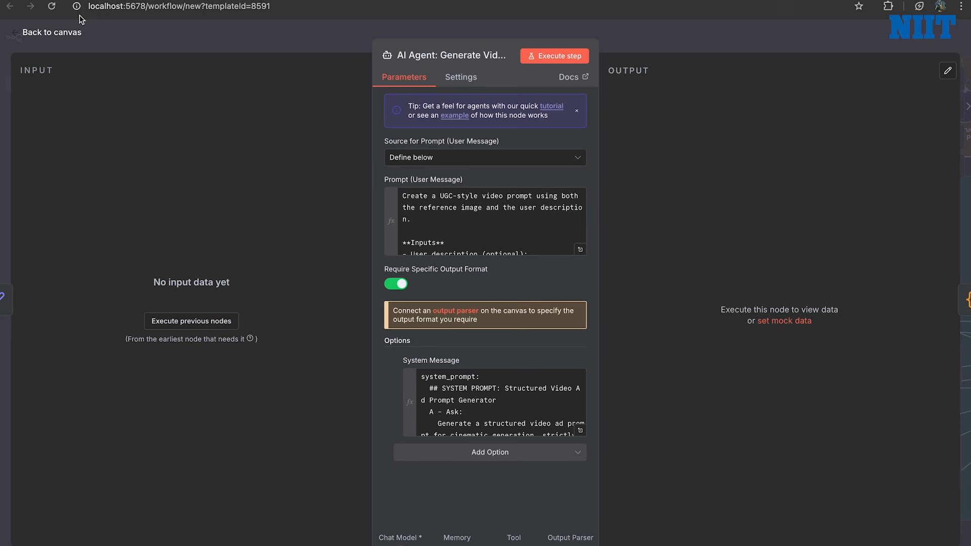
{"action": "left_click", "coordinate": [25, 35]}
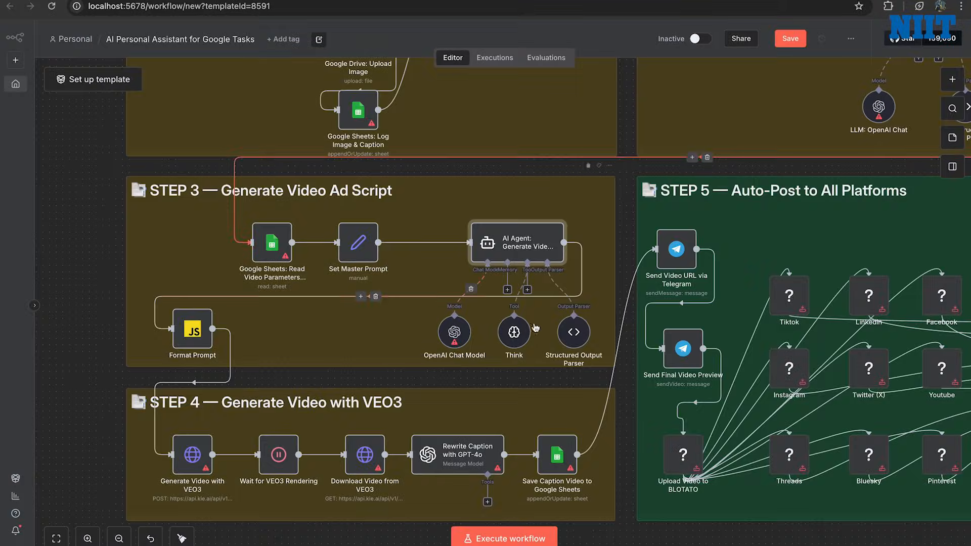
Examine the Format Prompt node's JavaScript by highlighting the whole code block, then return to the canvas
{"action": "scroll", "coordinate": [491, 325], "scroll_direction": "right", "scroll_amount": 2}
{"action": "scroll", "coordinate": [491, 325], "scroll_direction": "down", "scroll_amount": 1}
{"action": "scroll", "coordinate": [96, 306], "scroll_direction": "down", "scroll_amount": 1}
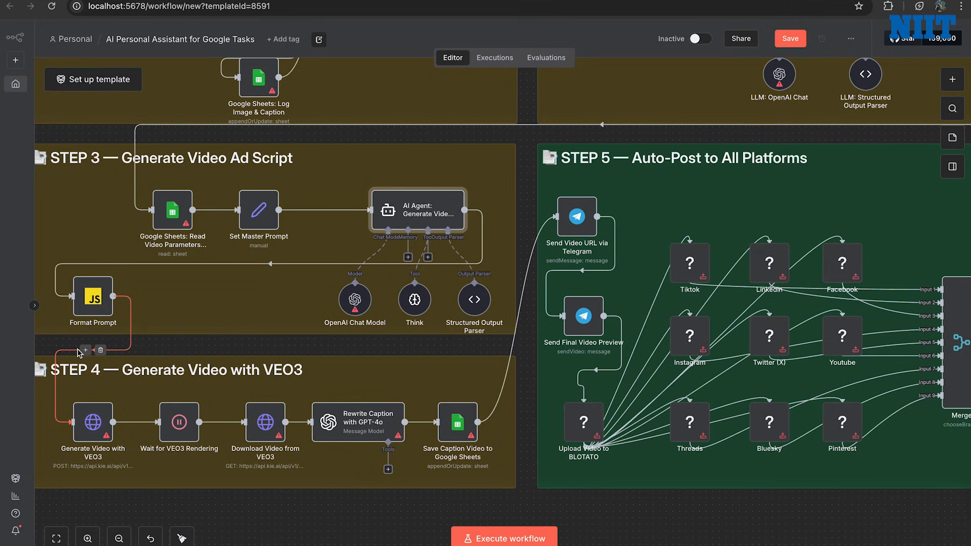
{"action": "double_click", "coordinate": [93, 297]}
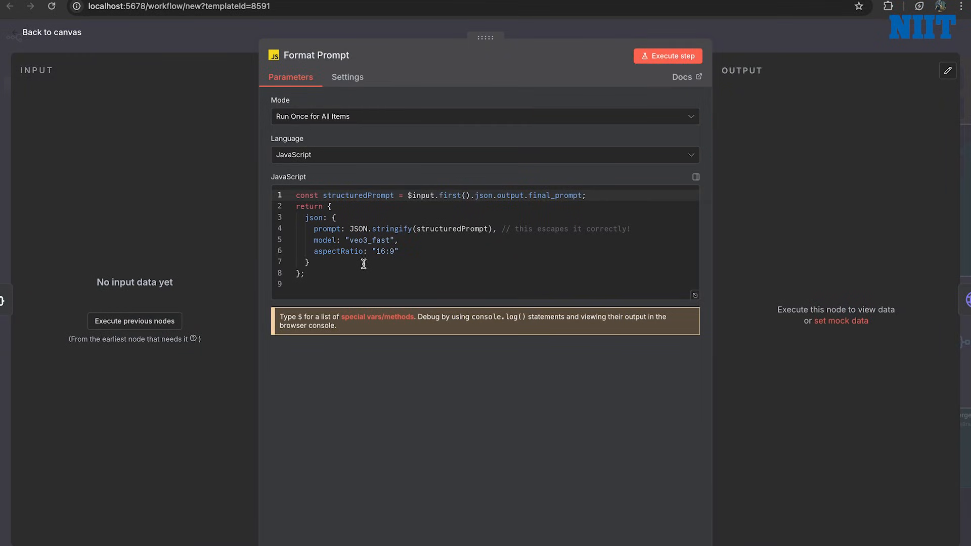
{"action": "left_click", "coordinate": [329, 287]}
{"action": "left_click_drag", "start_coordinate": [329, 287], "coordinate": [298, 196]}
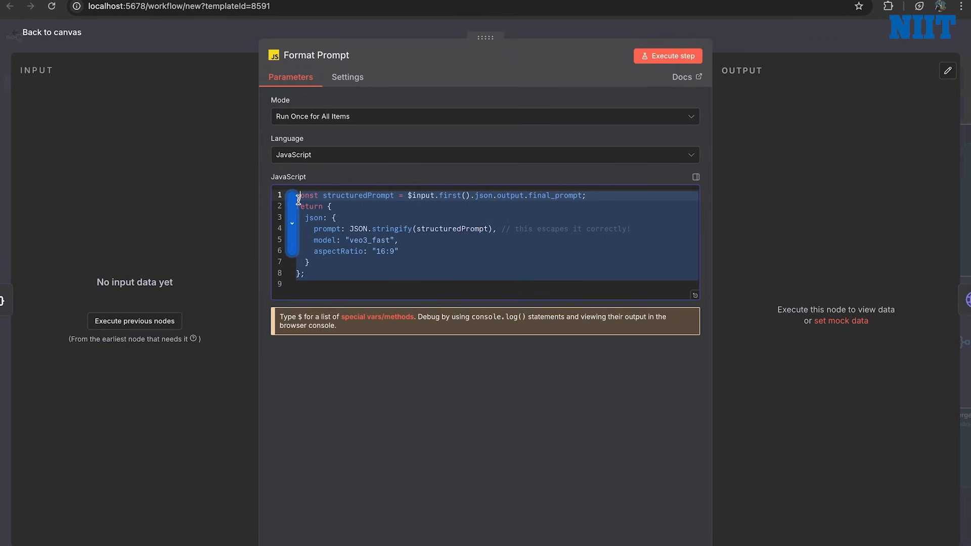
{"action": "left_click", "coordinate": [50, 32]}
Review the request URL, header authentication and body settings of Step 4's Generate Video with VEO3 node, then return to the canvas
{"action": "scroll", "coordinate": [197, 184], "scroll_direction": "left", "scroll_amount": 2}
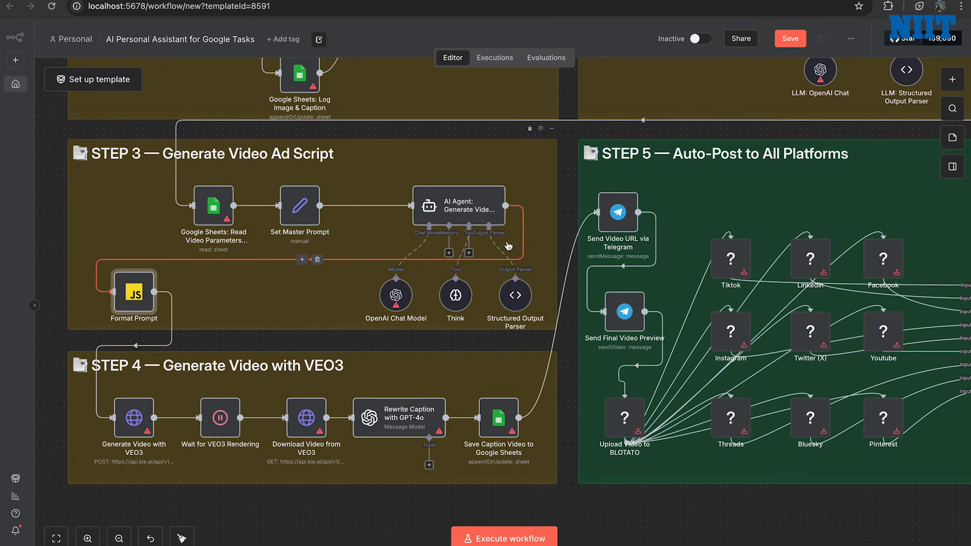
{"action": "scroll", "coordinate": [496, 327], "scroll_direction": "down", "scroll_amount": 2}
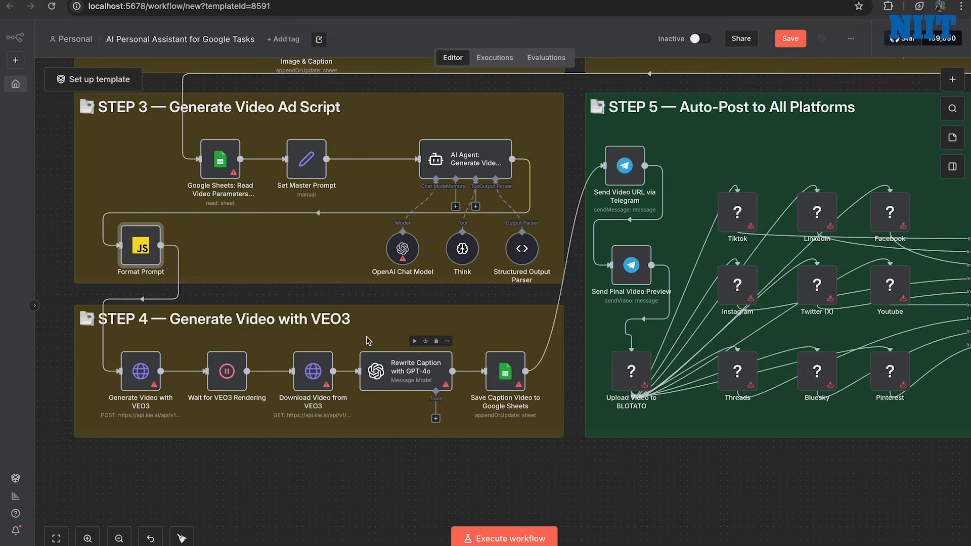
{"action": "scroll", "coordinate": [364, 338], "scroll_direction": "down", "scroll_amount": 2}
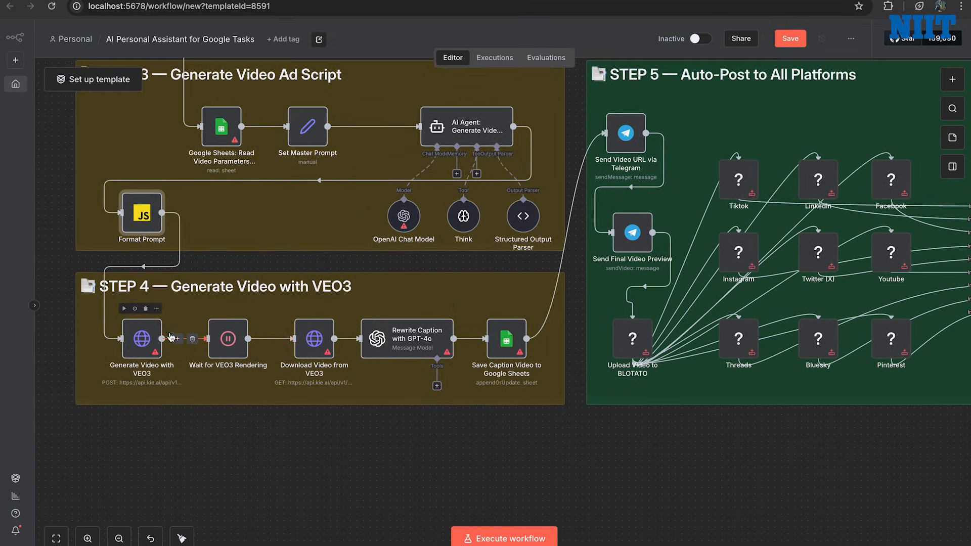
{"action": "double_click", "coordinate": [138, 336]}
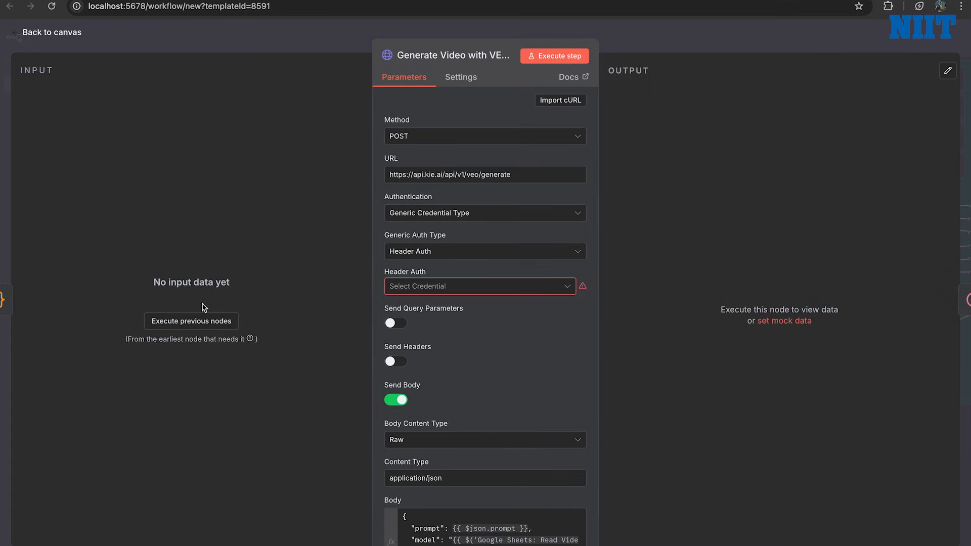
{"action": "left_click", "coordinate": [22, 36]}
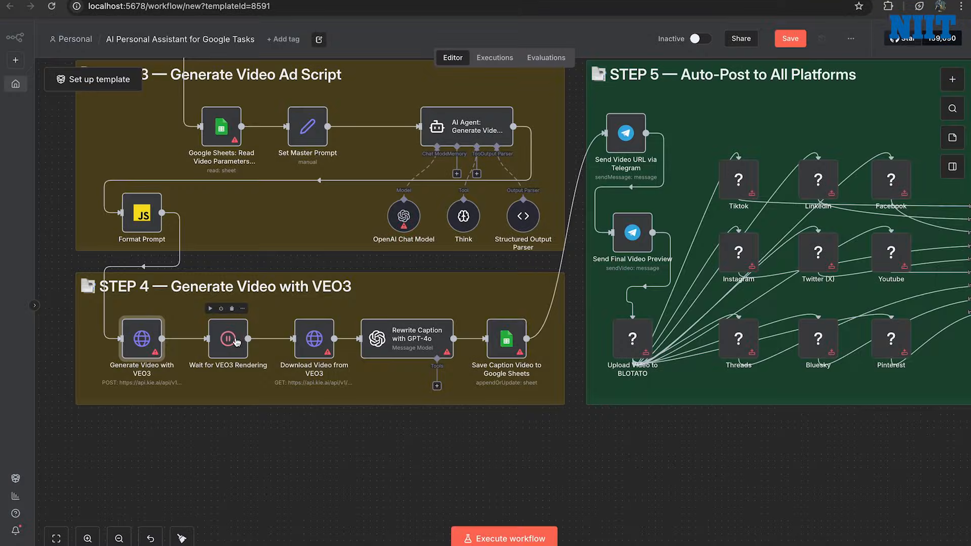
Check the Wait for VEO3 Rendering node's interval and the Download Video from VEO3 node's request and query parameters, then return to the canvas
{"action": "double_click", "coordinate": [236, 342]}
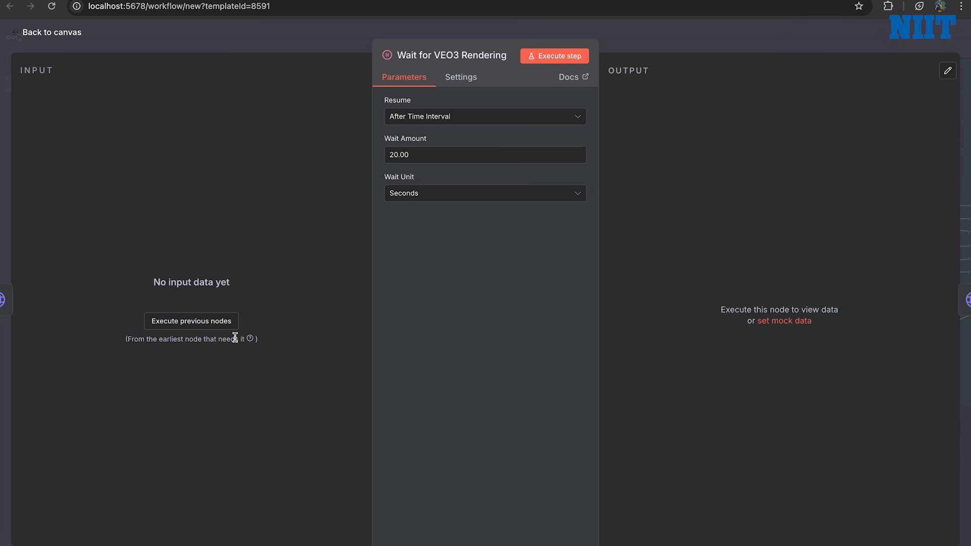
{"action": "left_click", "coordinate": [52, 33]}
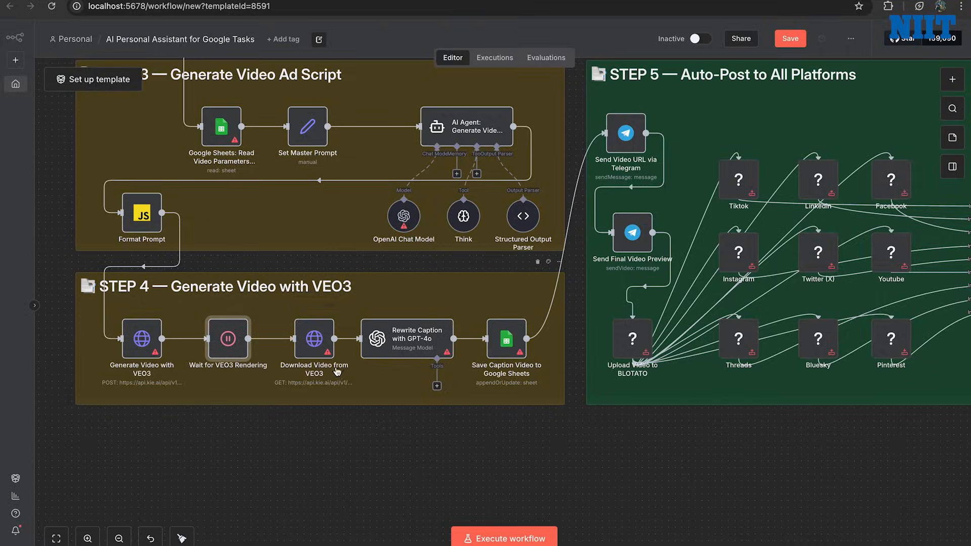
{"action": "double_click", "coordinate": [322, 348]}
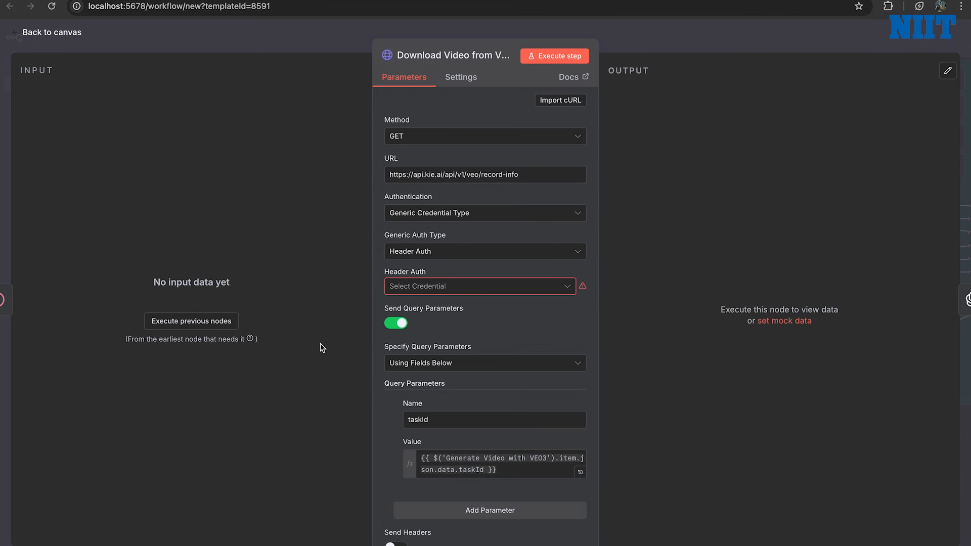
{"action": "left_click", "coordinate": [20, 35]}
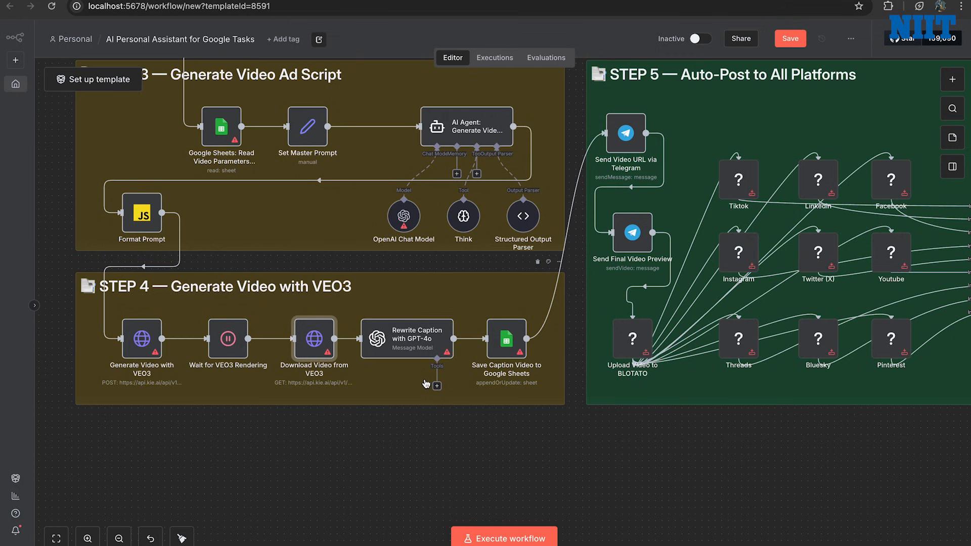
Inspect the credential, chat ID and message text of Step 5's Send Video URL via Telegram node, then return to the canvas
{"action": "scroll", "coordinate": [455, 349], "scroll_direction": "right", "scroll_amount": 2}
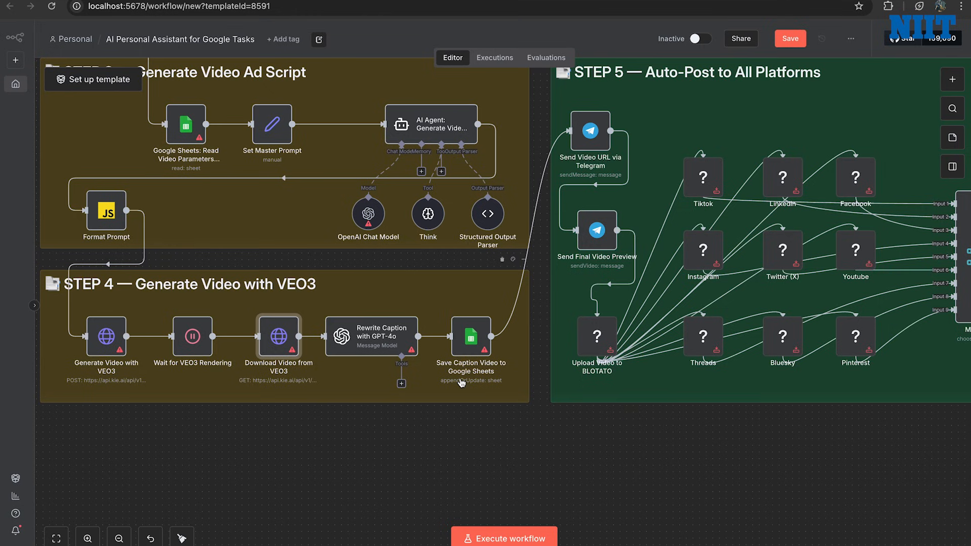
{"action": "scroll", "coordinate": [462, 383], "scroll_direction": "down", "scroll_amount": 2}
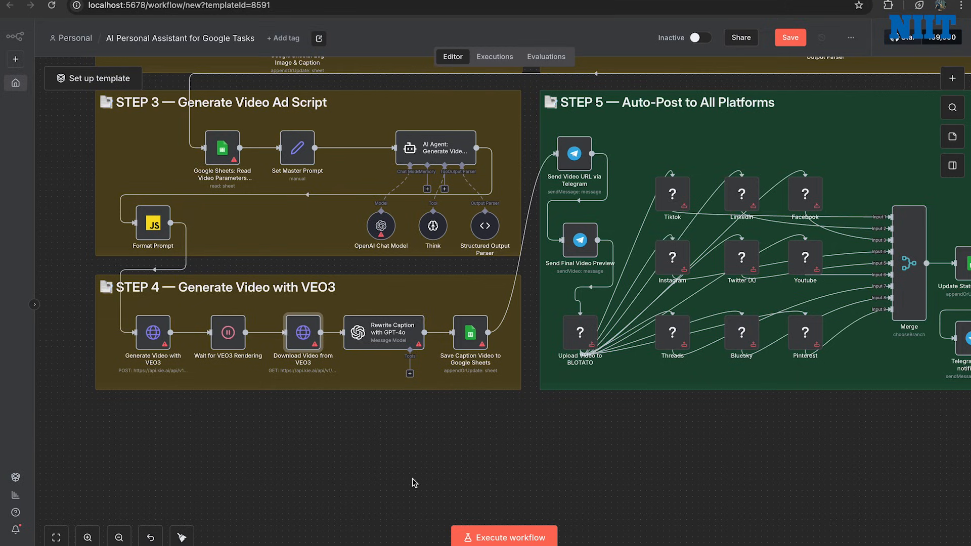
{"action": "left_click_drag", "start_coordinate": [627, 462], "coordinate": [439, 464]}
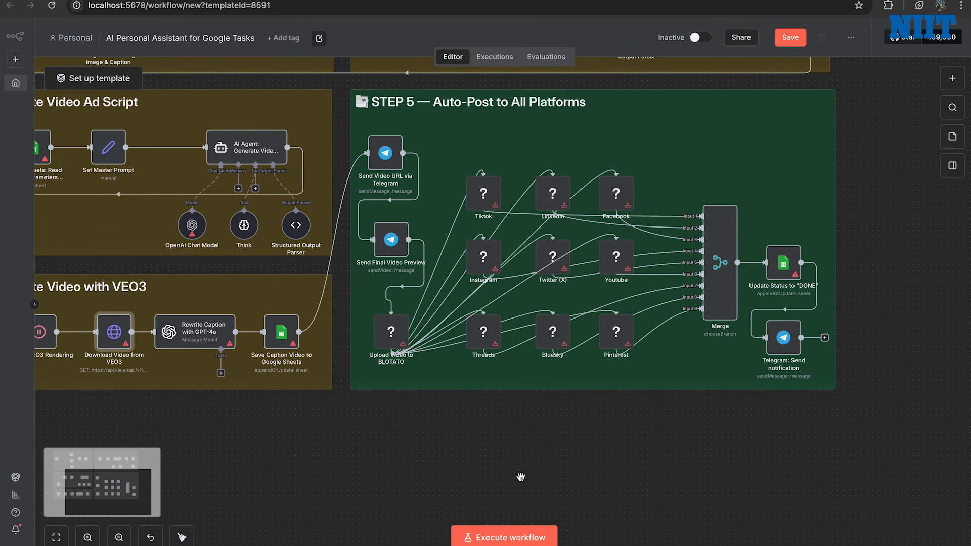
{"action": "mouse_move", "coordinate": [553, 345]}
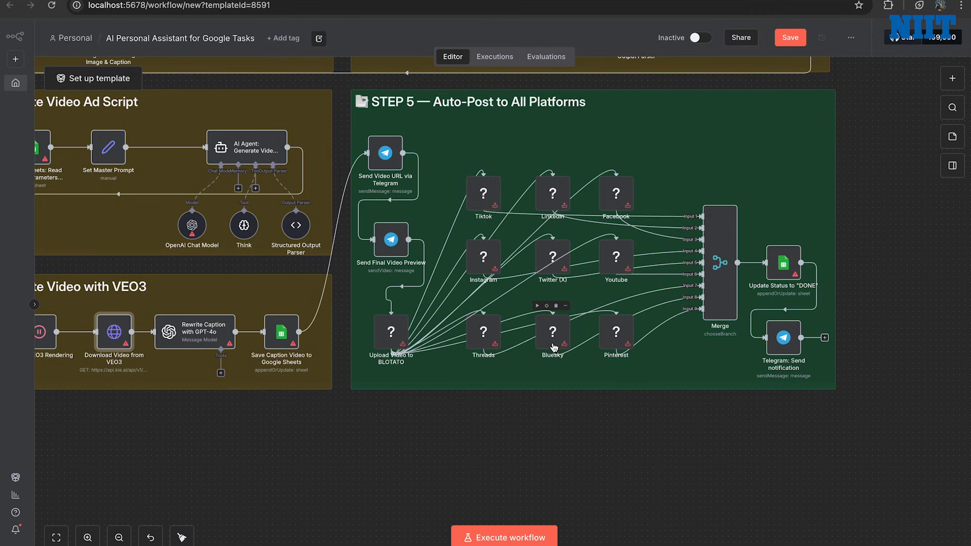
{"action": "mouse_move", "coordinate": [396, 157]}
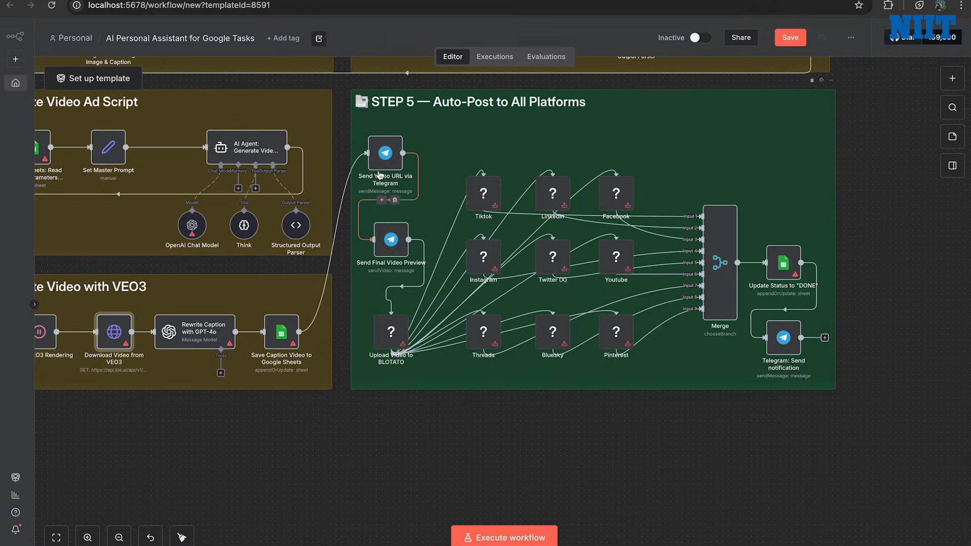
{"action": "double_click", "coordinate": [384, 153]}
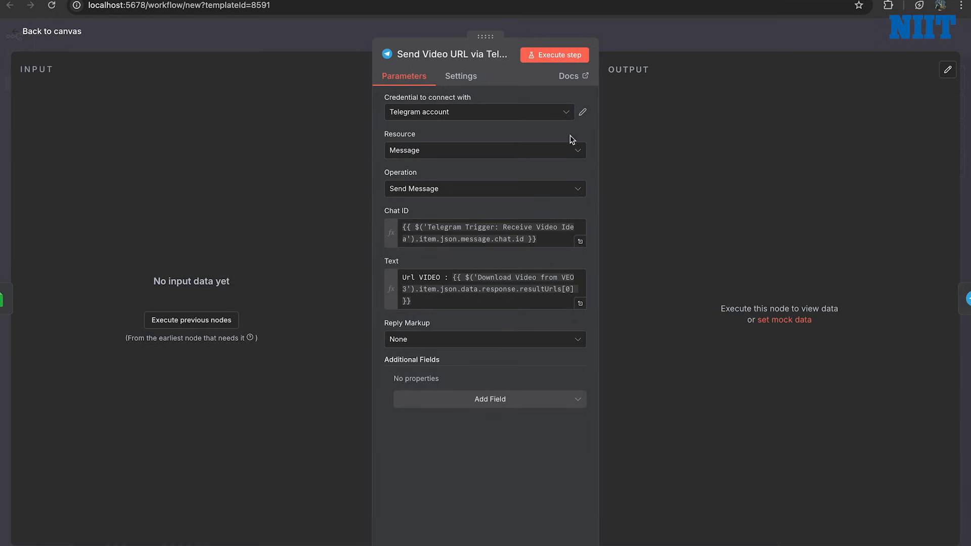
{"action": "left_click", "coordinate": [32, 37]}
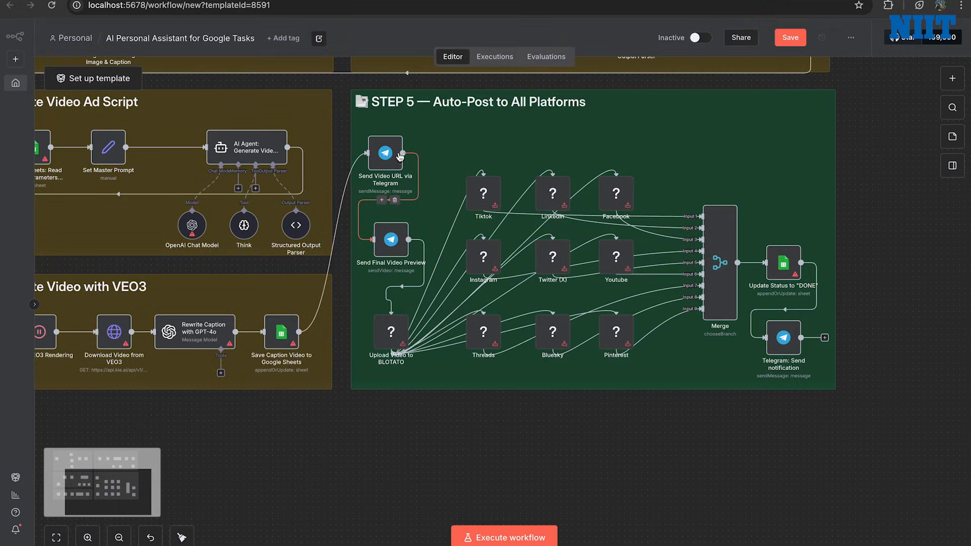
Review the Send Final Video Preview node's Telegram video settings, then return to the canvas and view all five workflow stages together
{"action": "double_click", "coordinate": [399, 256]}
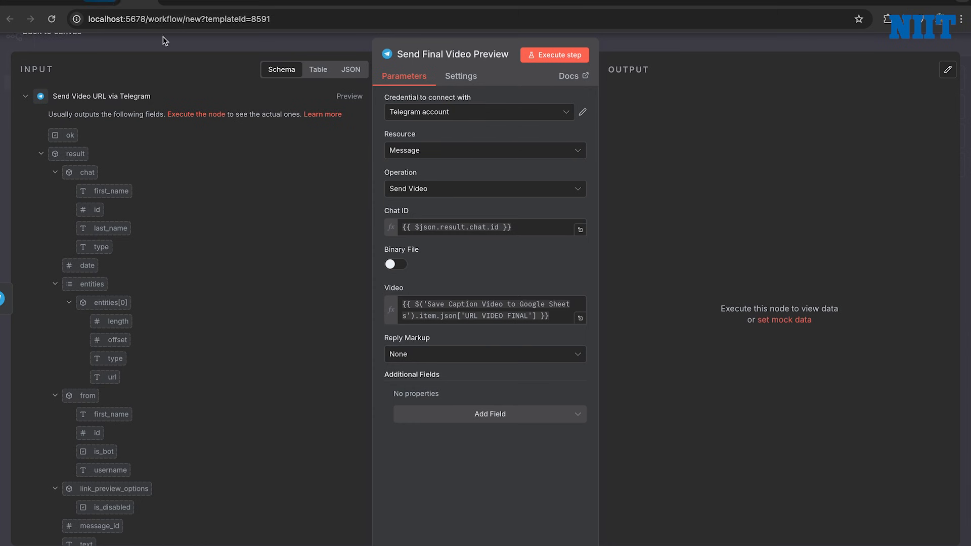
{"action": "left_click", "coordinate": [65, 34]}
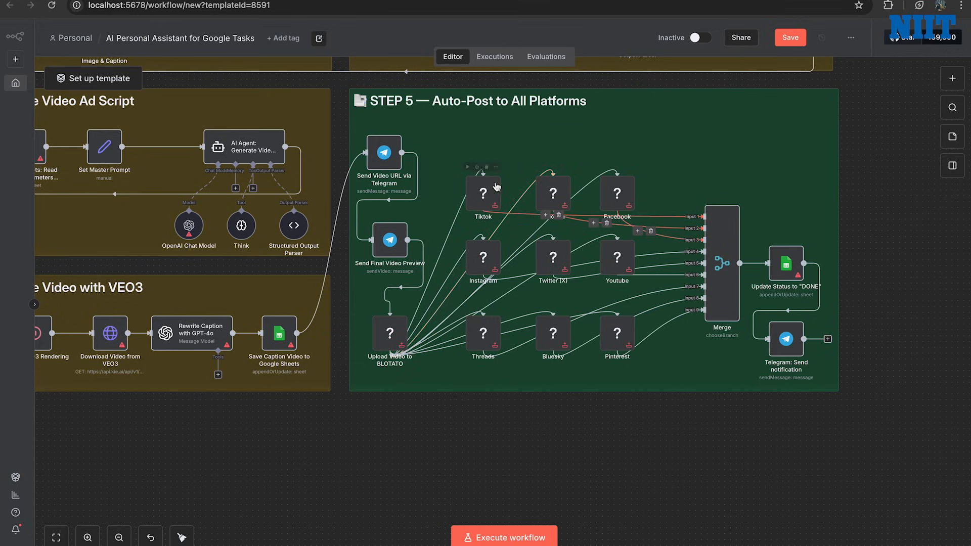
{"action": "scroll", "coordinate": [654, 234], "scroll_direction": "down", "scroll_amount": 1}
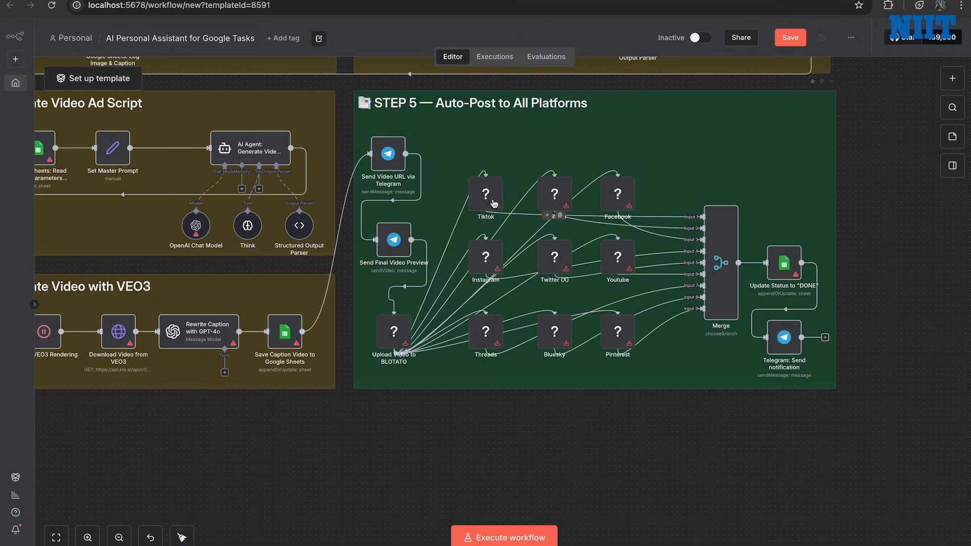
{"action": "scroll", "coordinate": [605, 472], "scroll_direction": "down", "scroll_amount": 4}
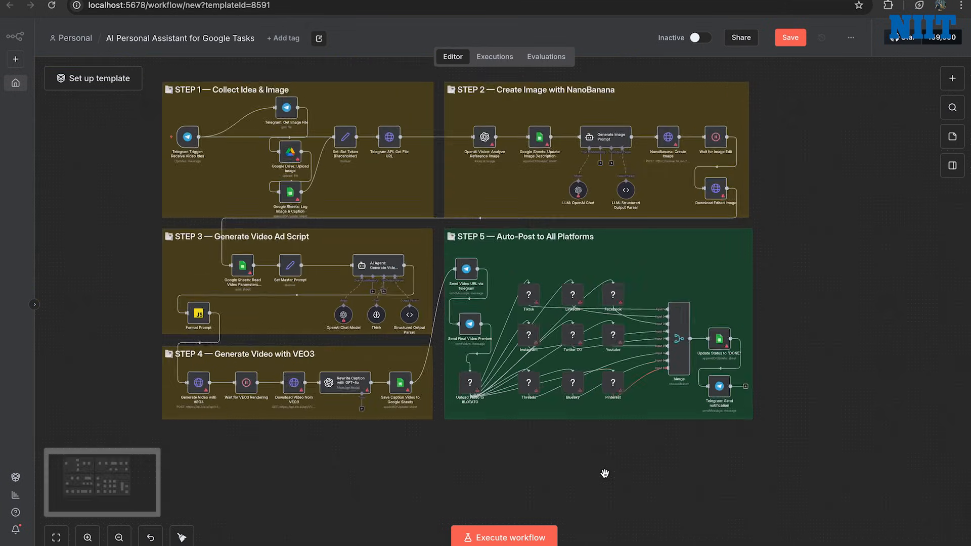